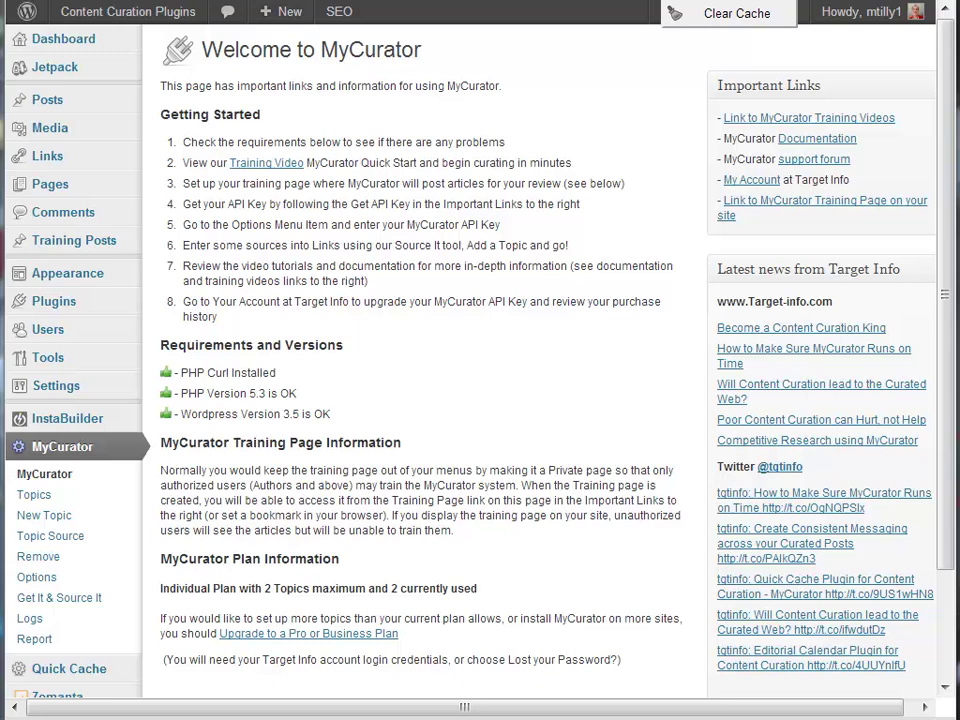
Follow the welcome page's Important Links entry to the site's MyCurator training page.
click(833, 207)
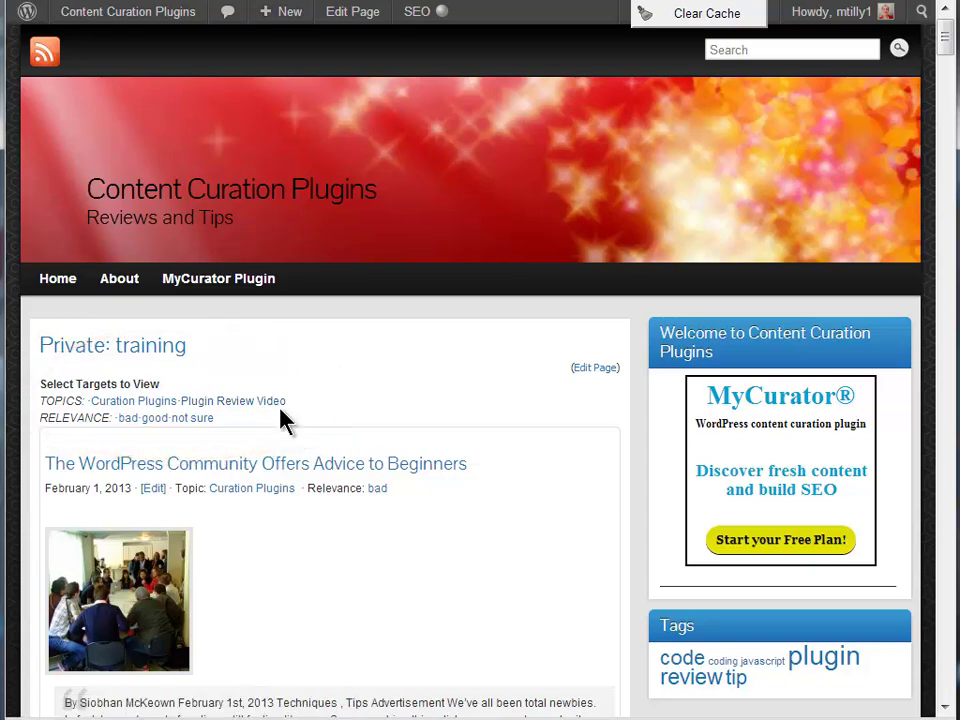
Browse the training articles, reading and then closing the full Formidable Pro review.
scroll(279, 418, down, 5)
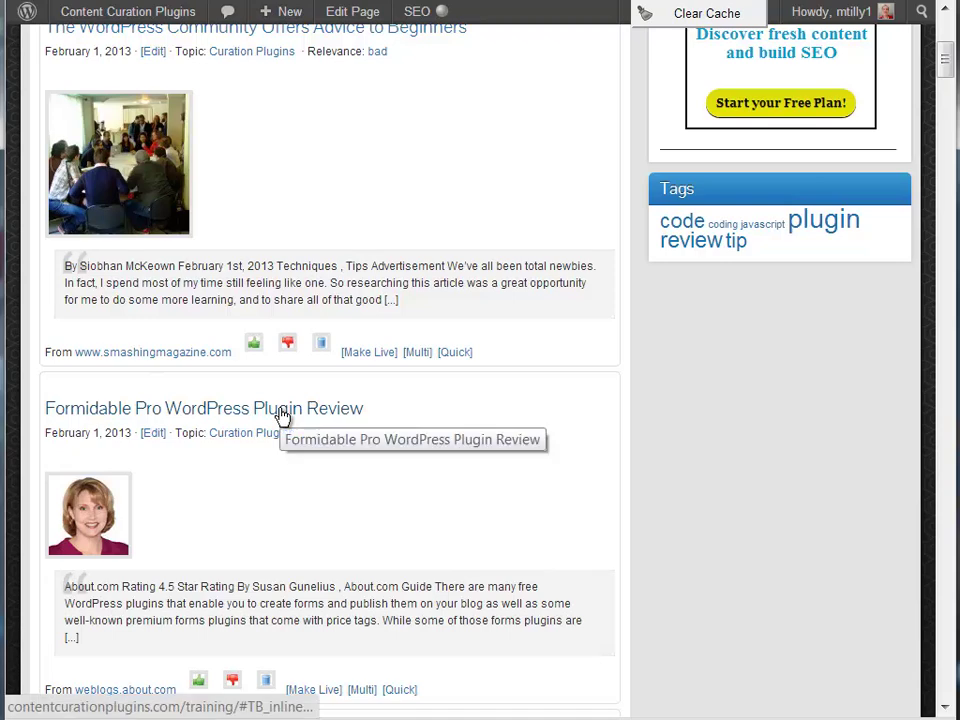
scroll(282, 416, down, 3)
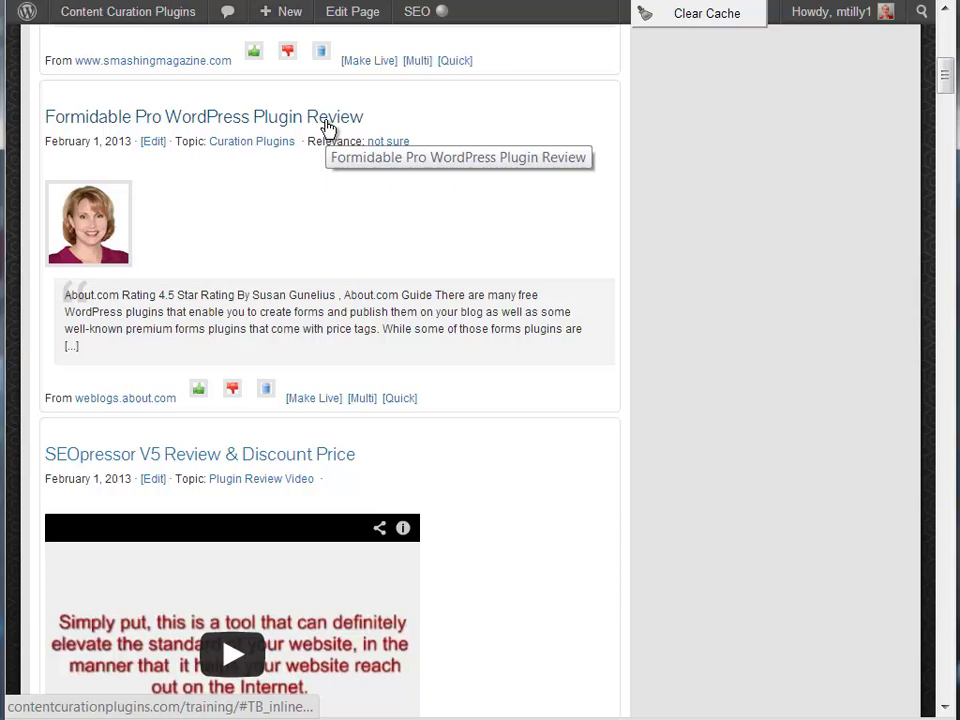
click(325, 120)
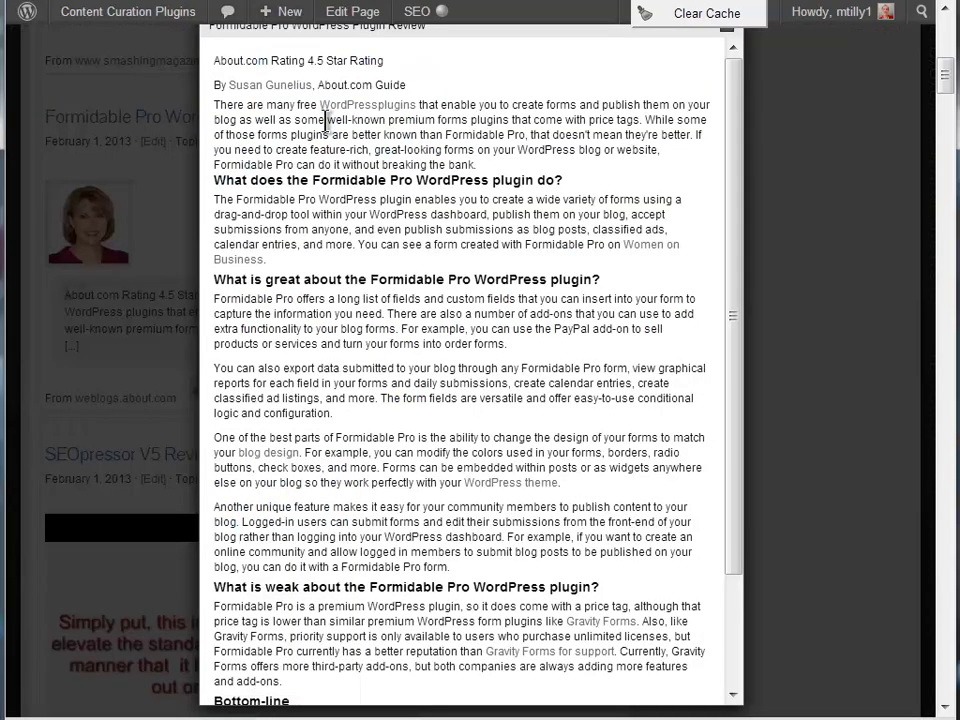
click(167, 372)
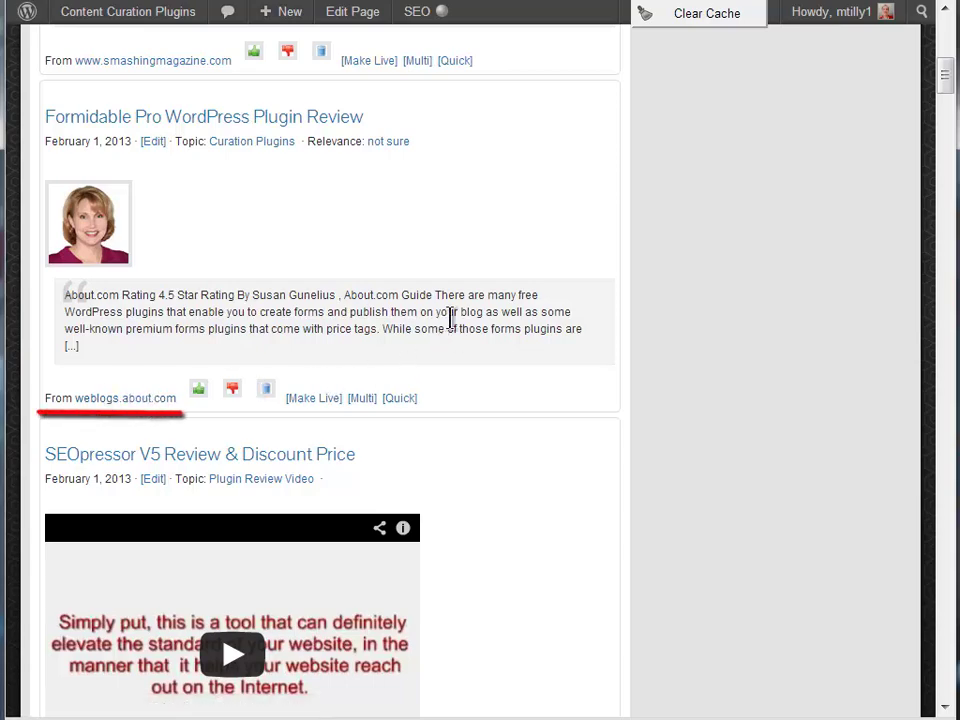
scroll(443, 330, down, 4)
scroll(443, 345, down, 4)
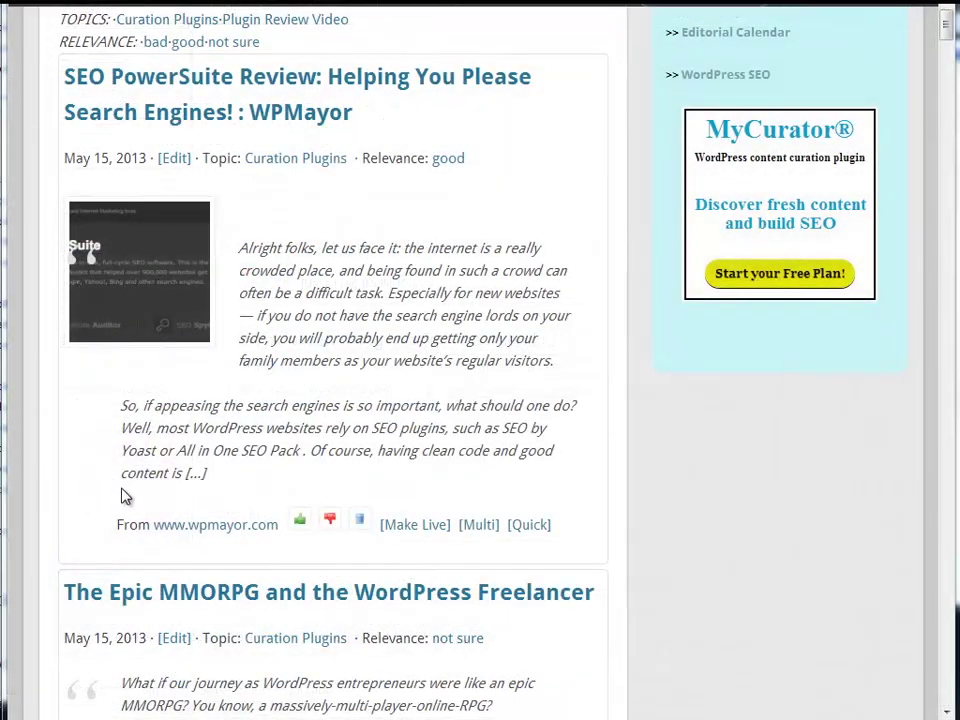
Make the SEO PowerSuite Review a draft and look over its excerpt and saved article.
click(424, 526)
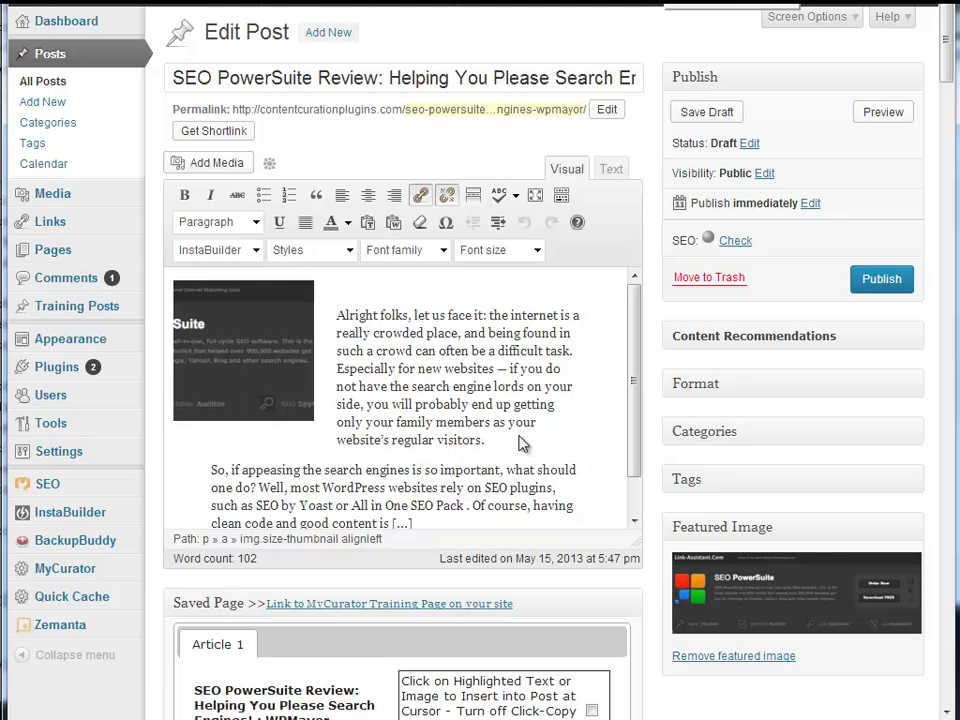
scroll(523, 439, down, 3)
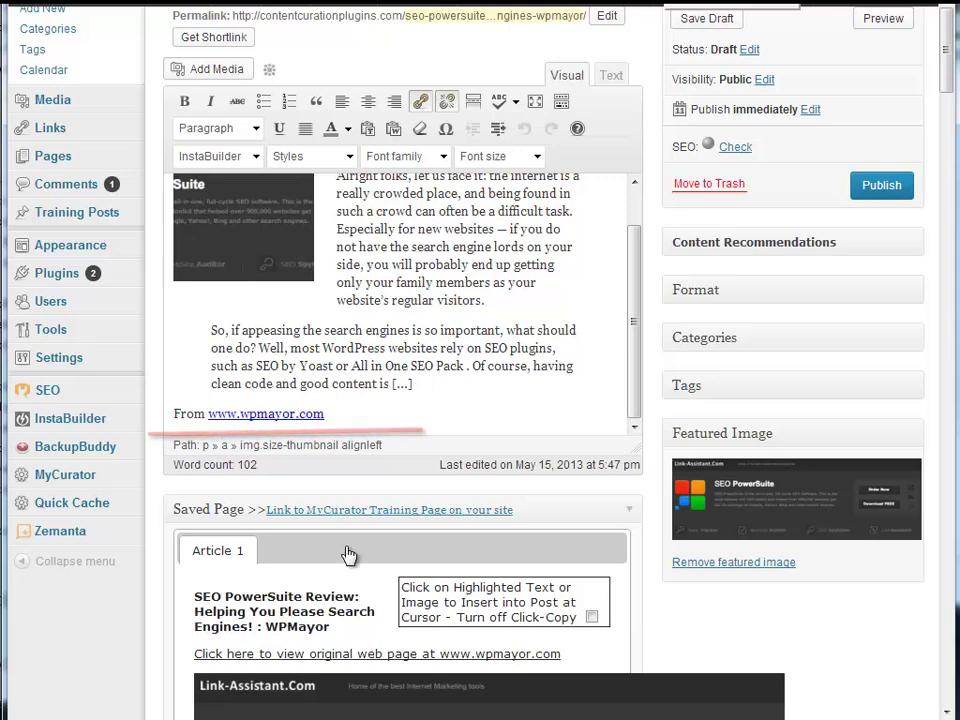
scroll(348, 553, down, 3)
scroll(347, 546, down, 3)
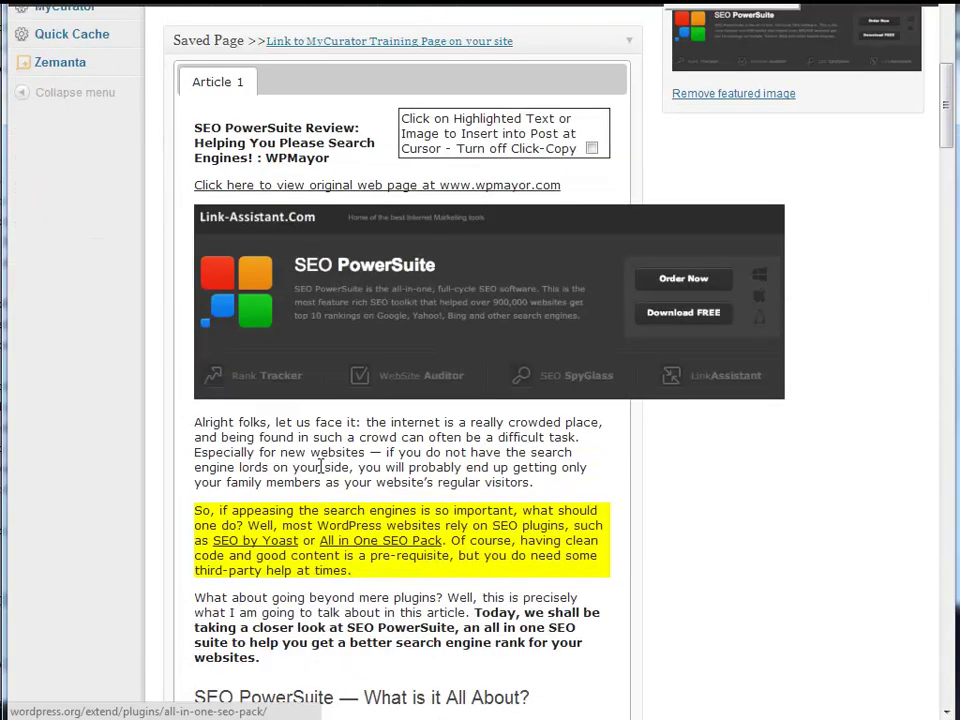
scroll(315, 530, down, 1)
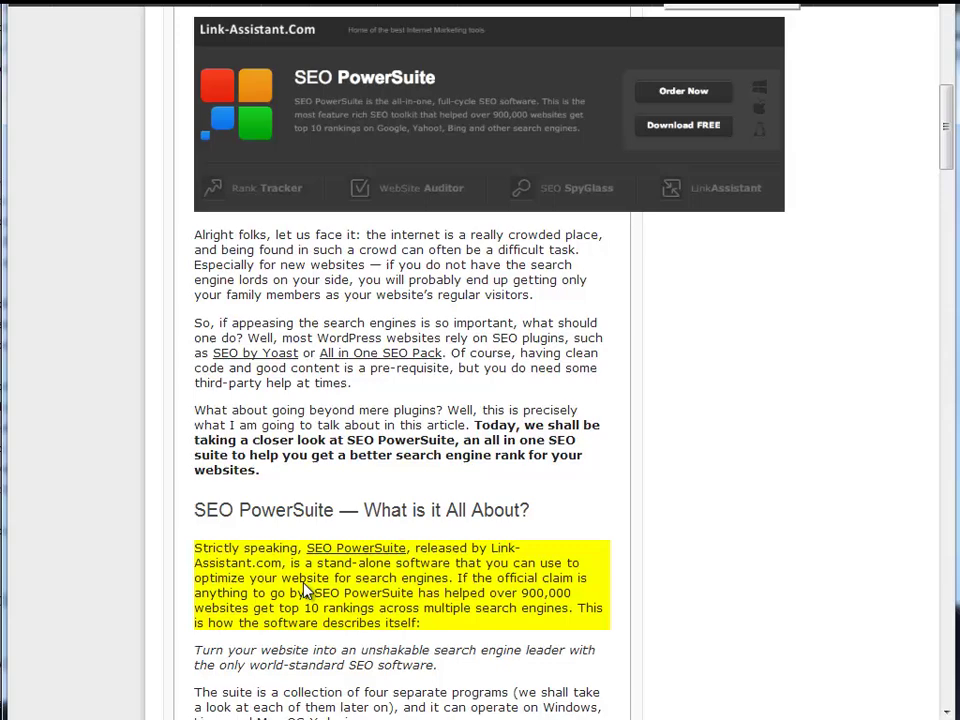
scroll(305, 590, down, 2)
scroll(303, 600, down, 1)
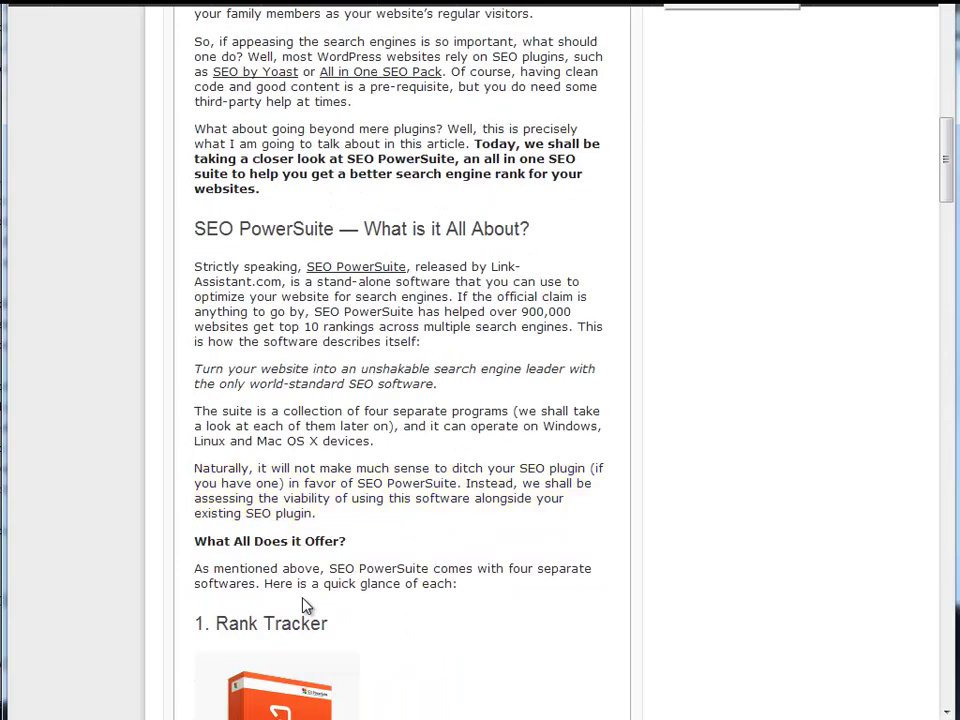
scroll(298, 560, down, 1)
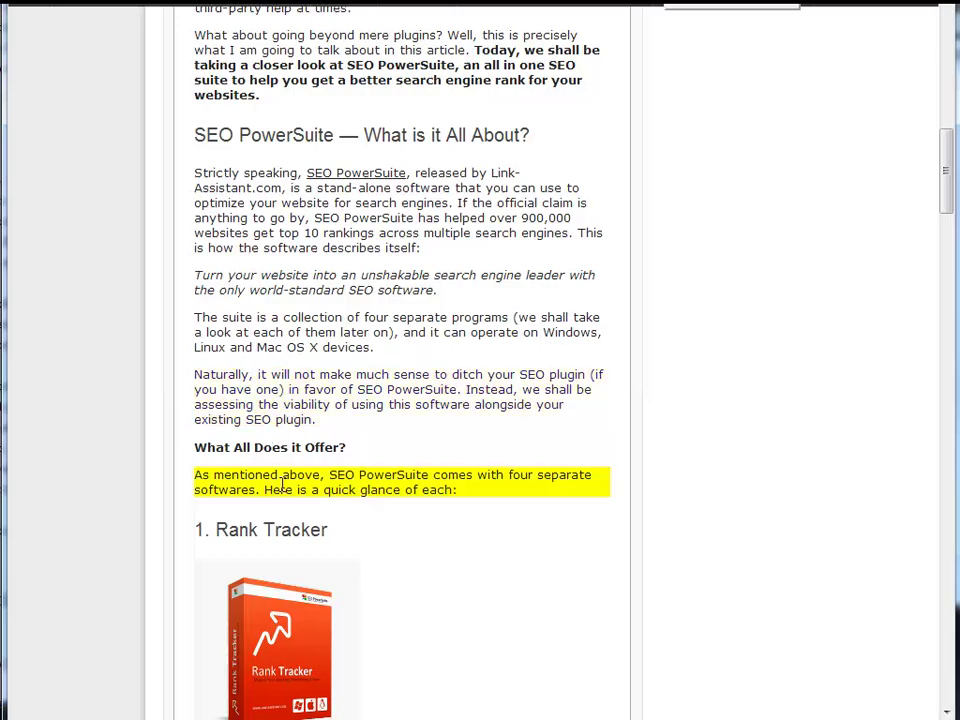
scroll(290, 470, up, 8)
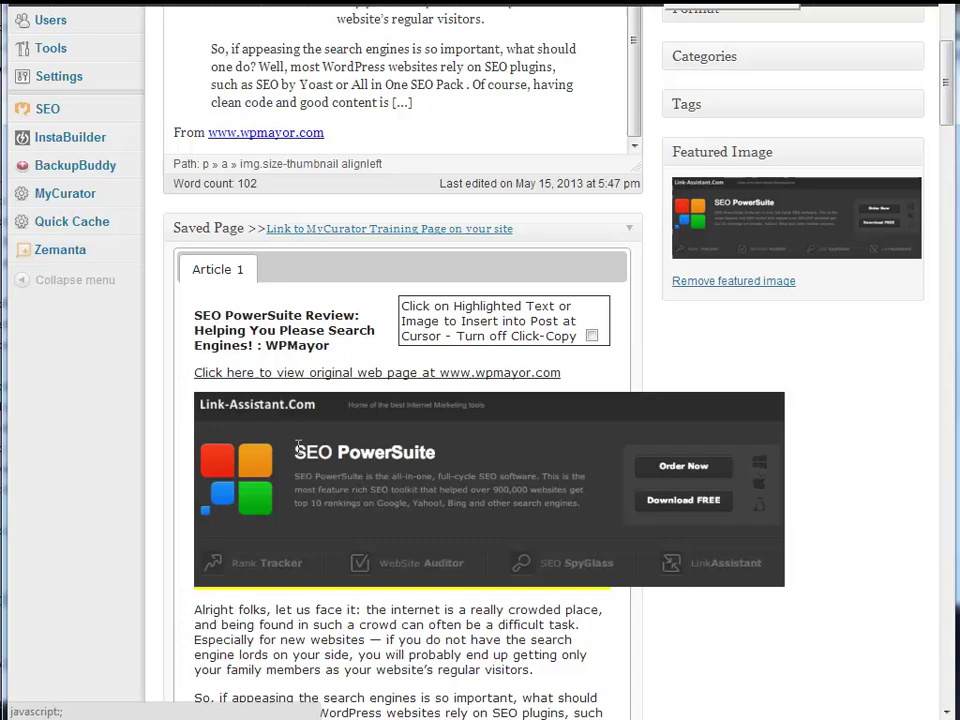
scroll(297, 445, up, 5)
scroll(252, 485, down, 1)
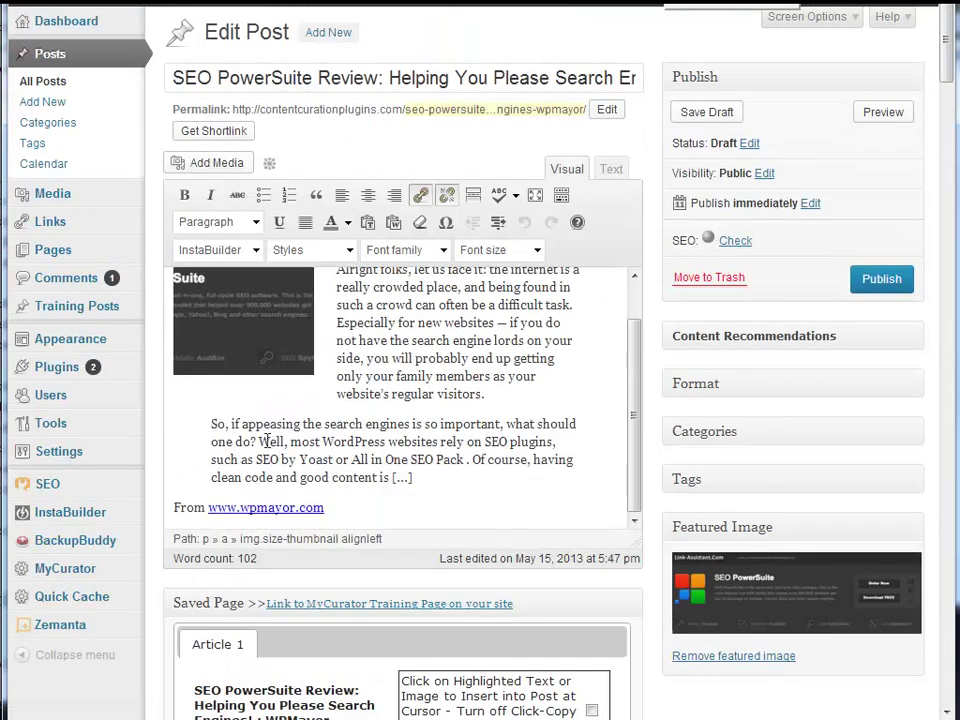
Select the editor paragraph beginning 'So, if appeasing'.
drag(211, 424, 430, 478)
scroll(470, 604, down, 4)
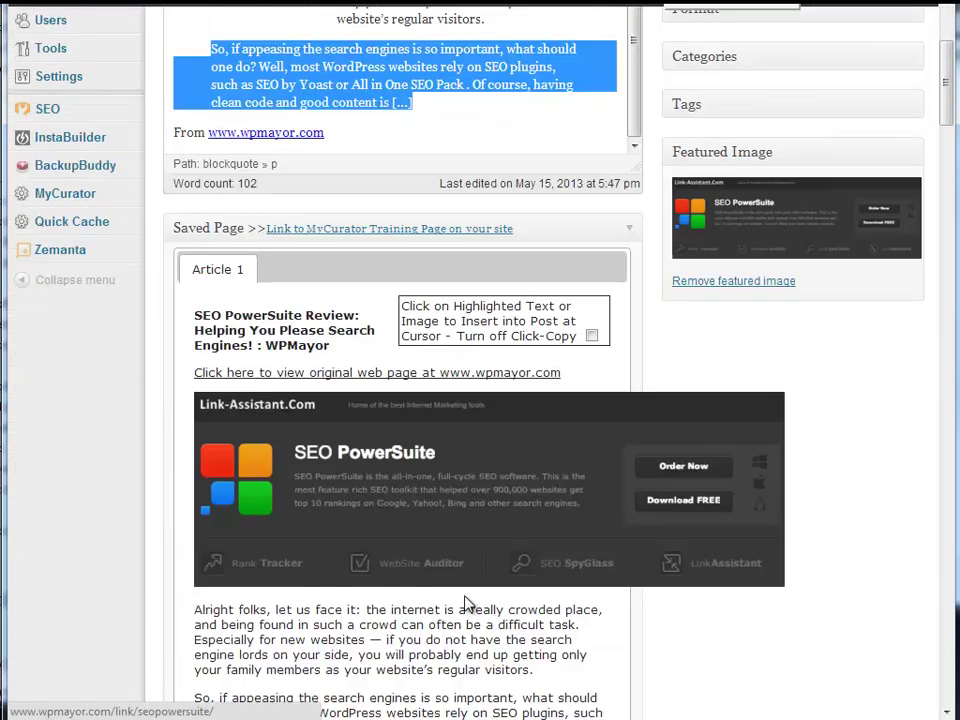
scroll(465, 603, down, 1)
scroll(460, 594, down, 3)
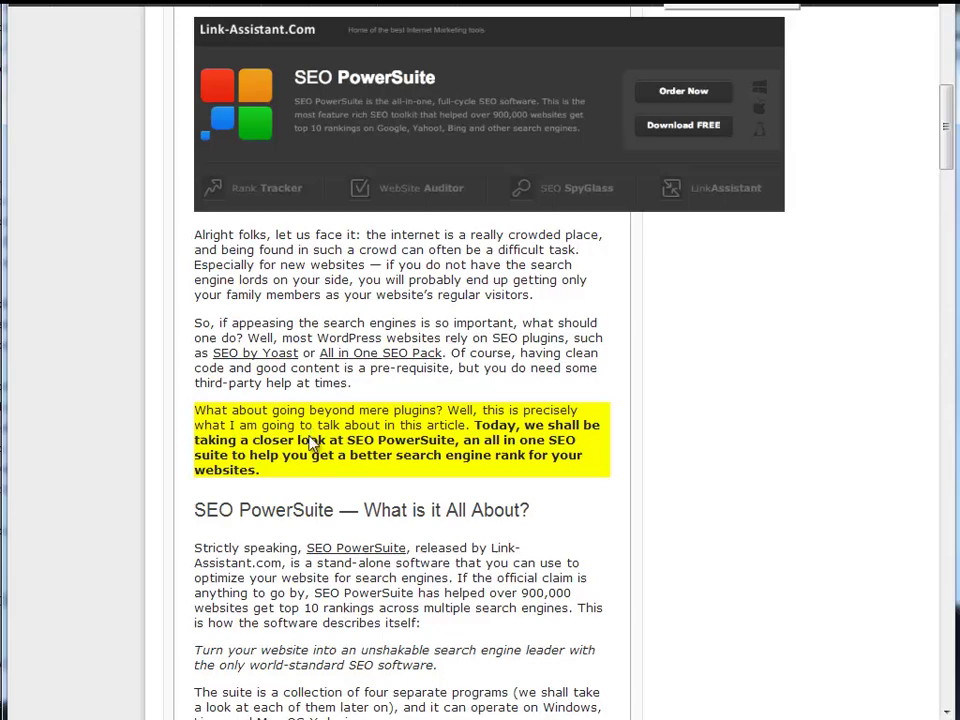
Insert the saved article's 'What about going beyond' paragraph into the post.
click(314, 446)
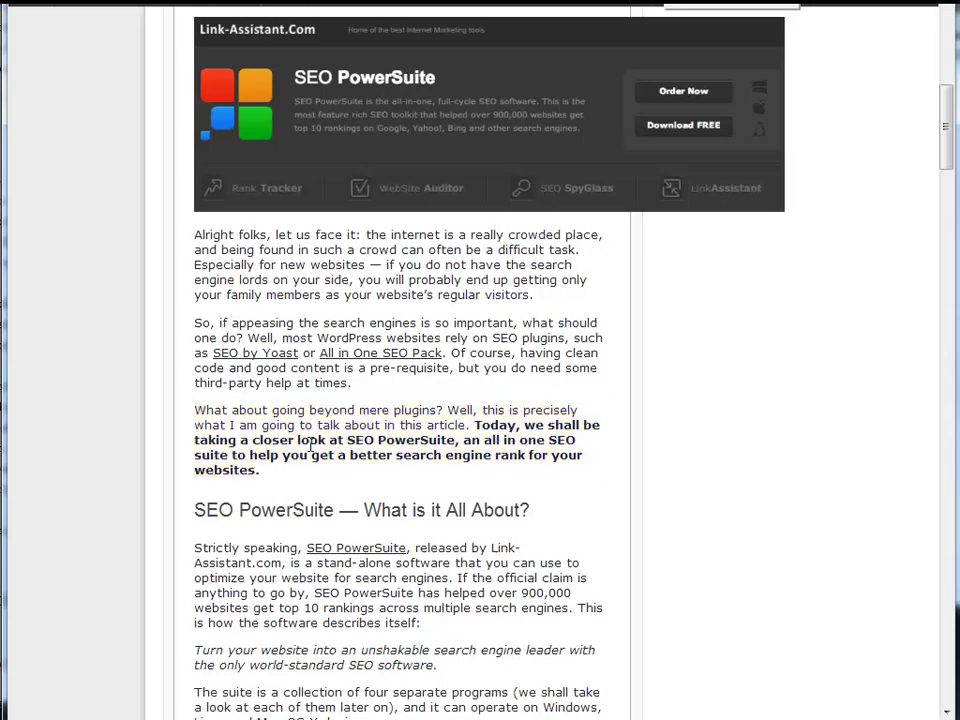
scroll(313, 445, down, 3)
scroll(313, 480, down, 2)
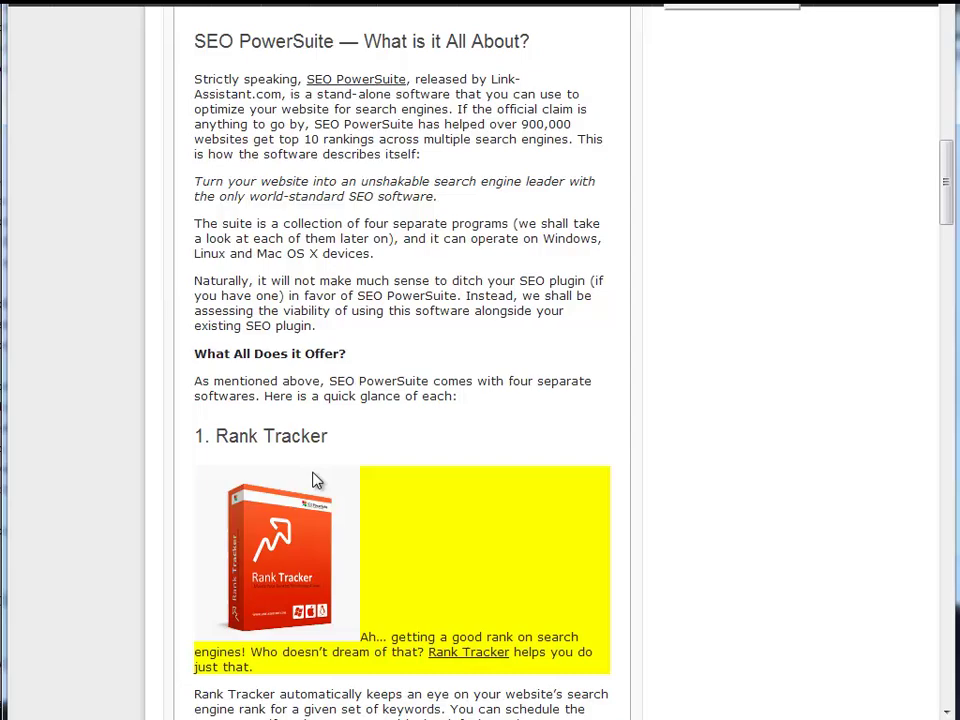
scroll(313, 485, down, 2)
scroll(314, 508, down, 2)
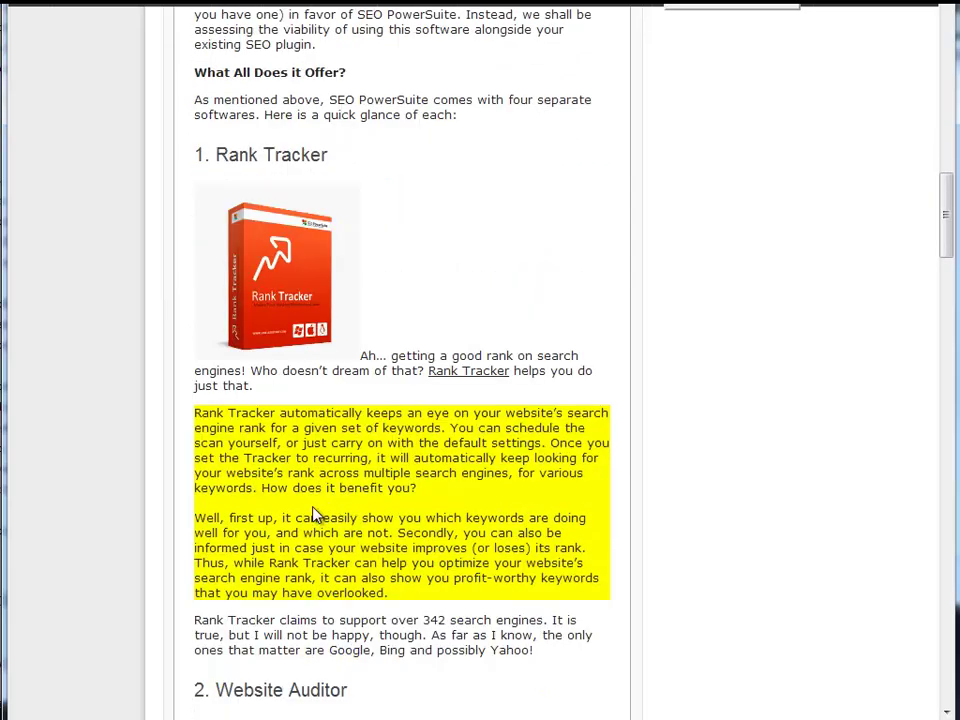
scroll(315, 514, down, 2)
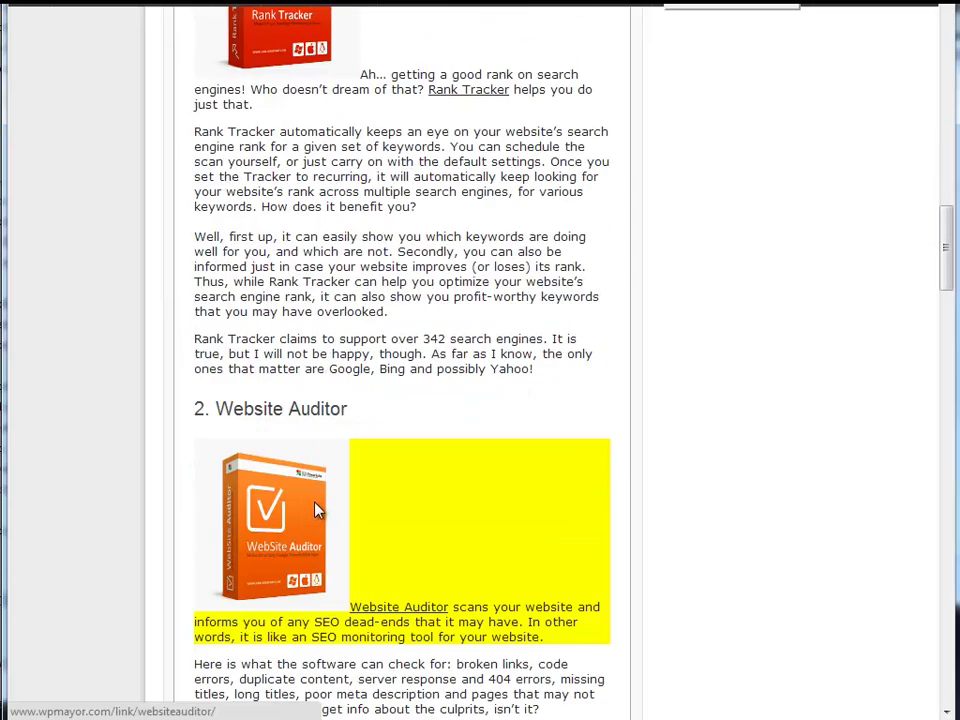
scroll(320, 440, up, 3)
scroll(300, 400, up, 1)
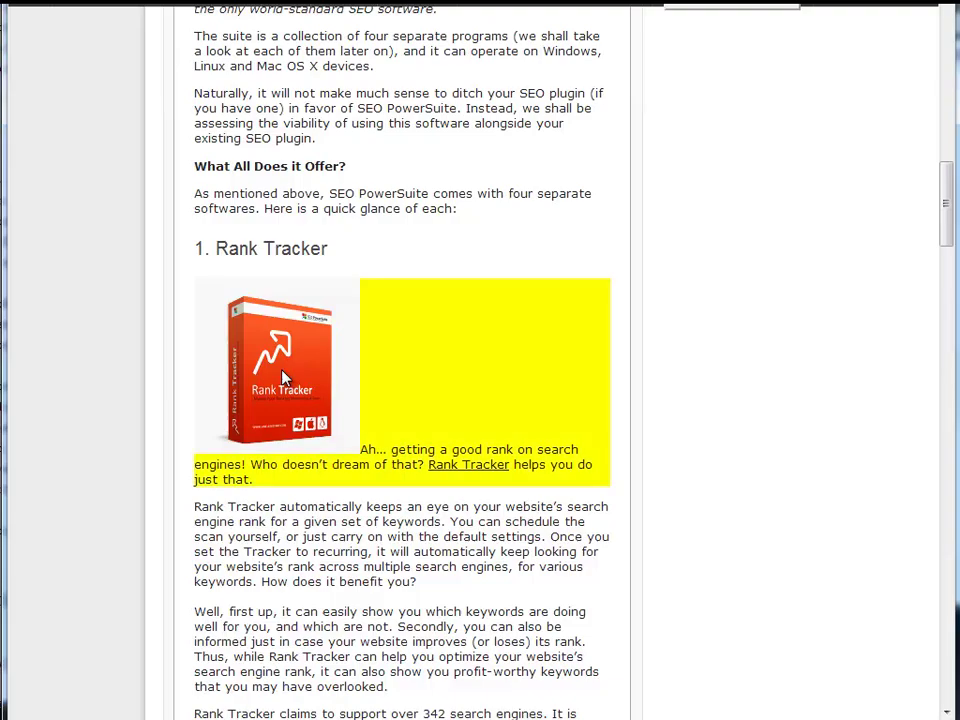
Insert the Rank Tracker image into the post, right-aligned at Thumbnail size.
click(284, 377)
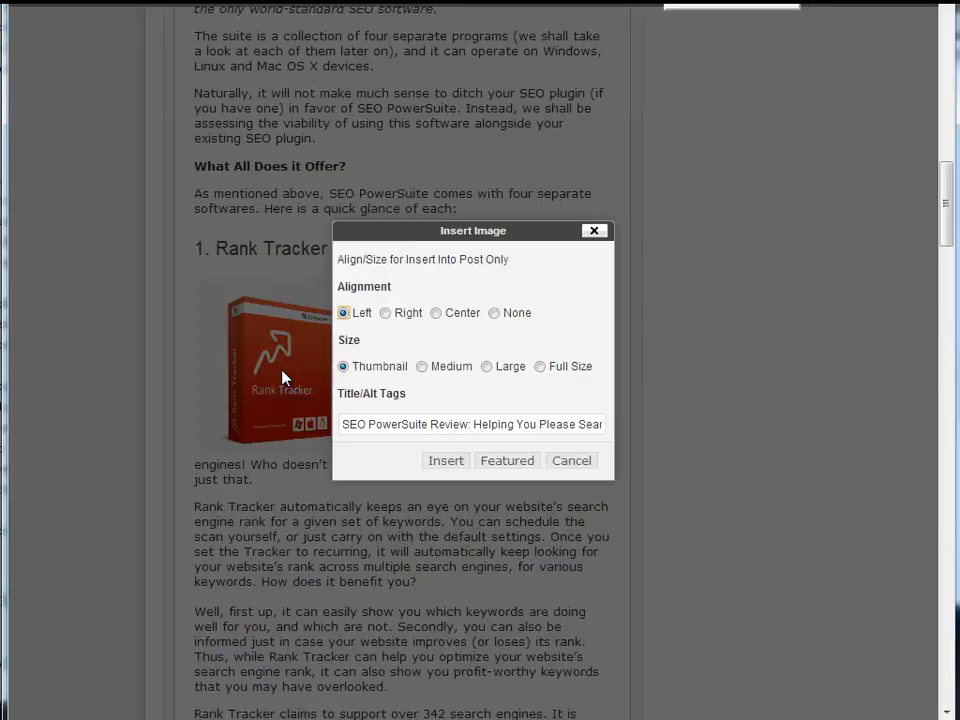
click(386, 314)
drag(410, 428, 428, 474)
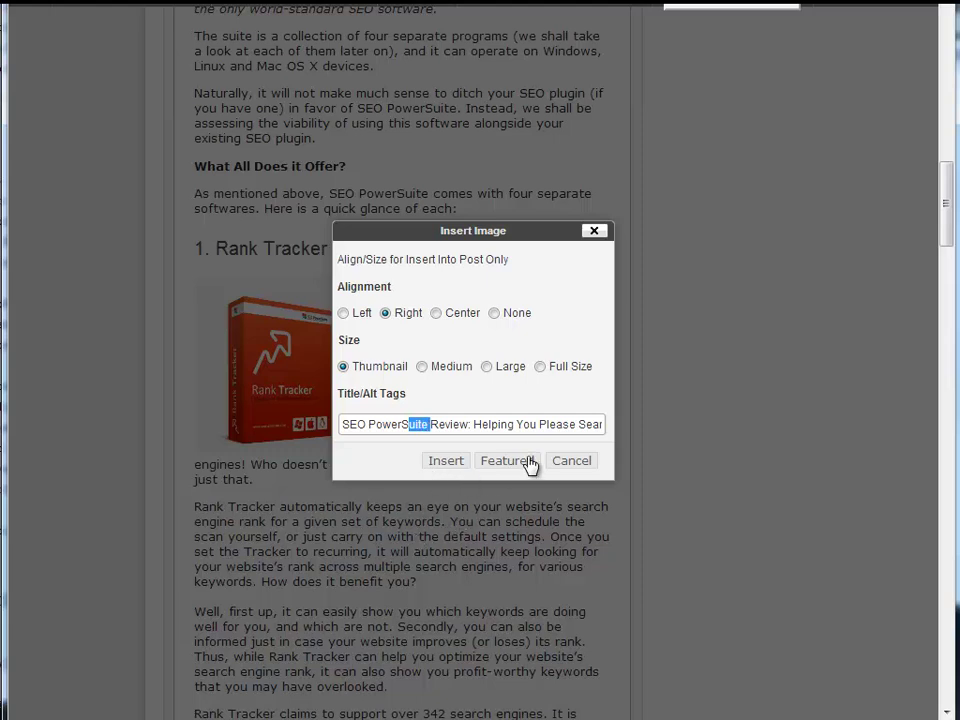
click(444, 462)
Begin the post with 'This looks like an interesting review. You should check it out…'.
middle_click(246, 496)
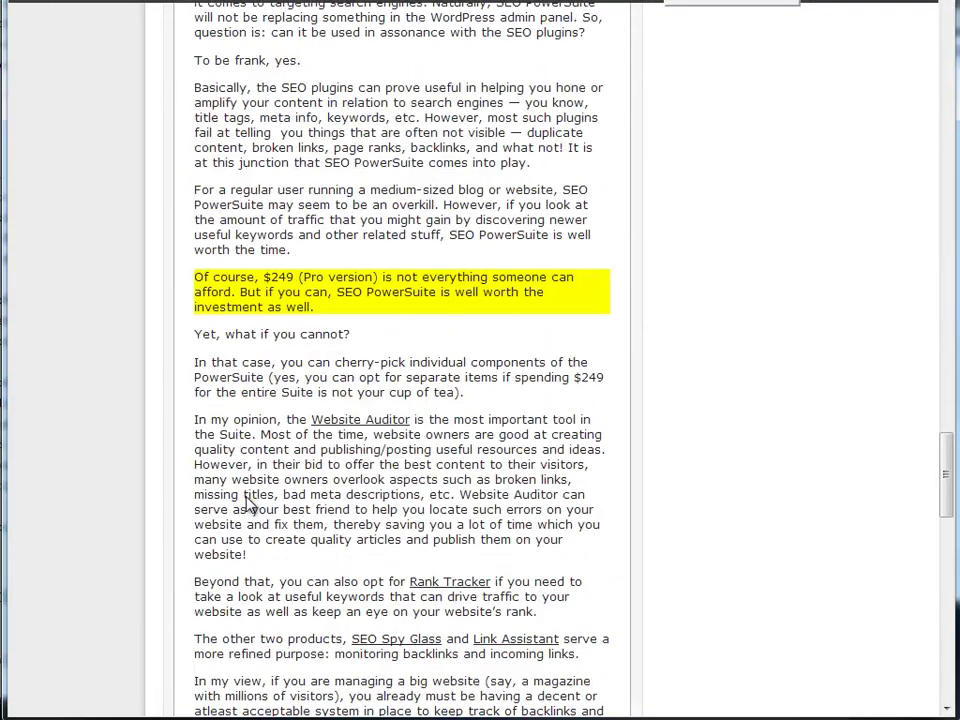
scroll(246, 496, up, 6)
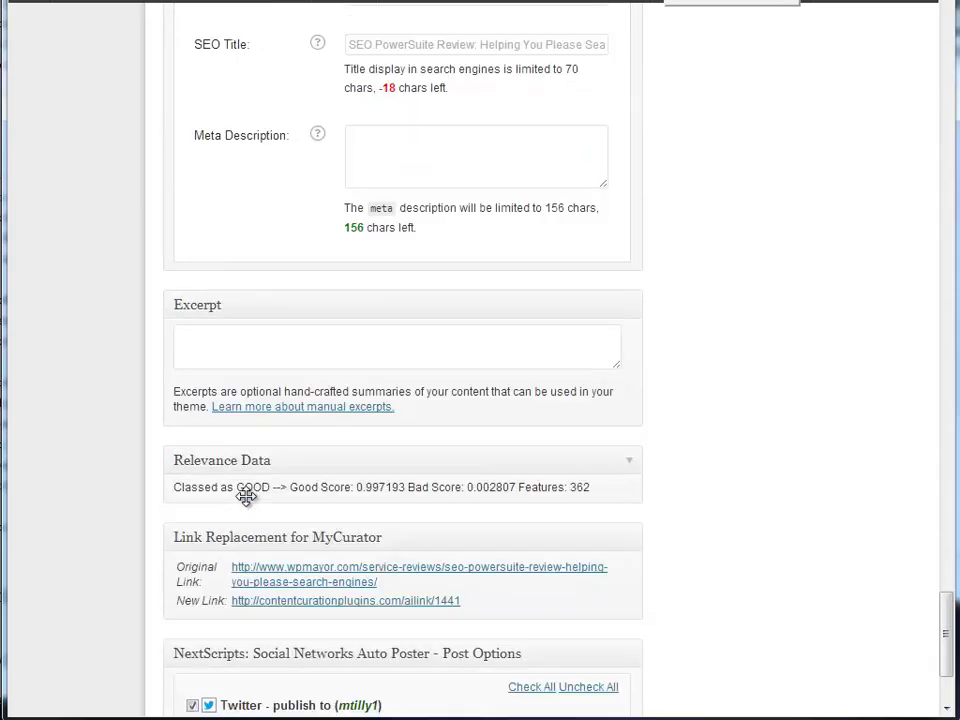
scroll(251, 442, up, 1)
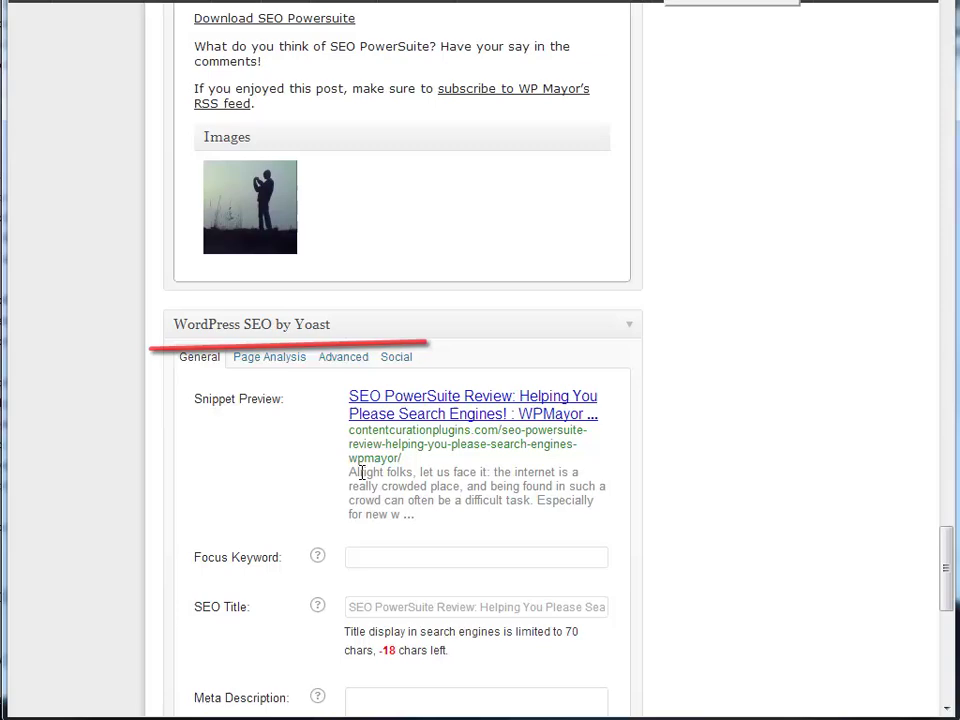
scroll(362, 478, down, 5)
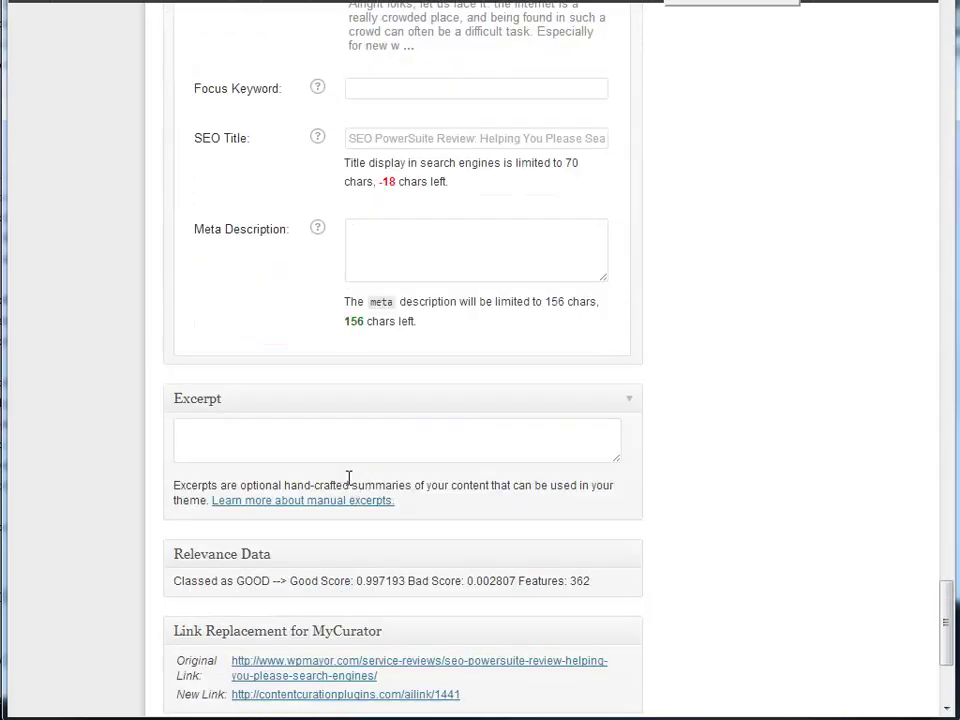
scroll(349, 478, down, 1)
scroll(349, 516, down, 2)
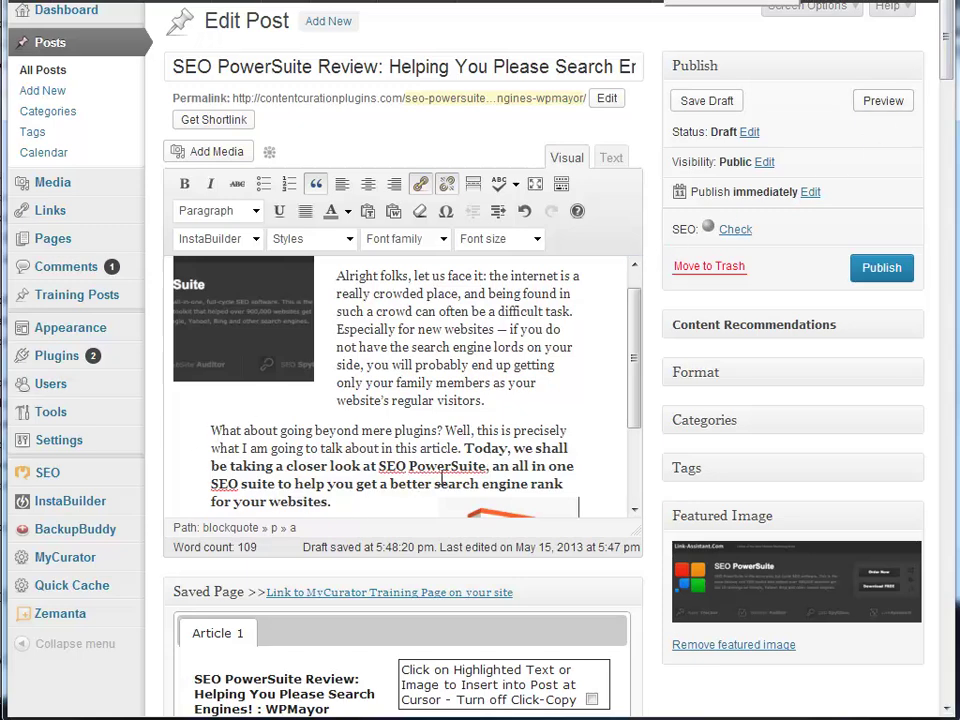
scroll(351, 388, down, 3)
scroll(409, 284, up, 5)
click(409, 284)
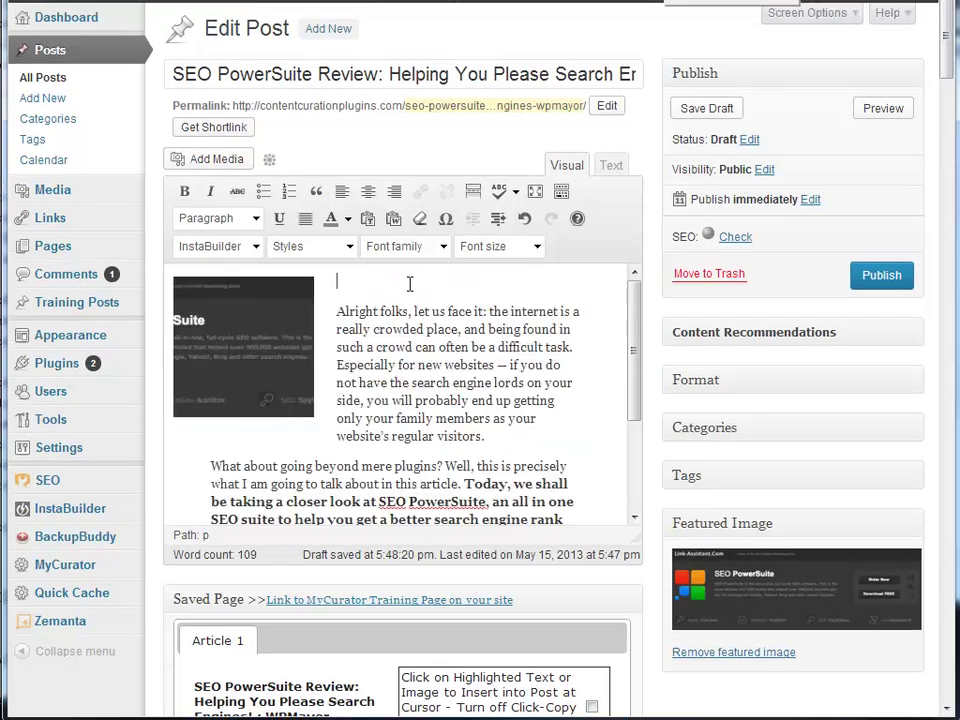
text(This looks lik)
text(e an interesting review.  You should check it out and see if it is something to use for curated sites!)
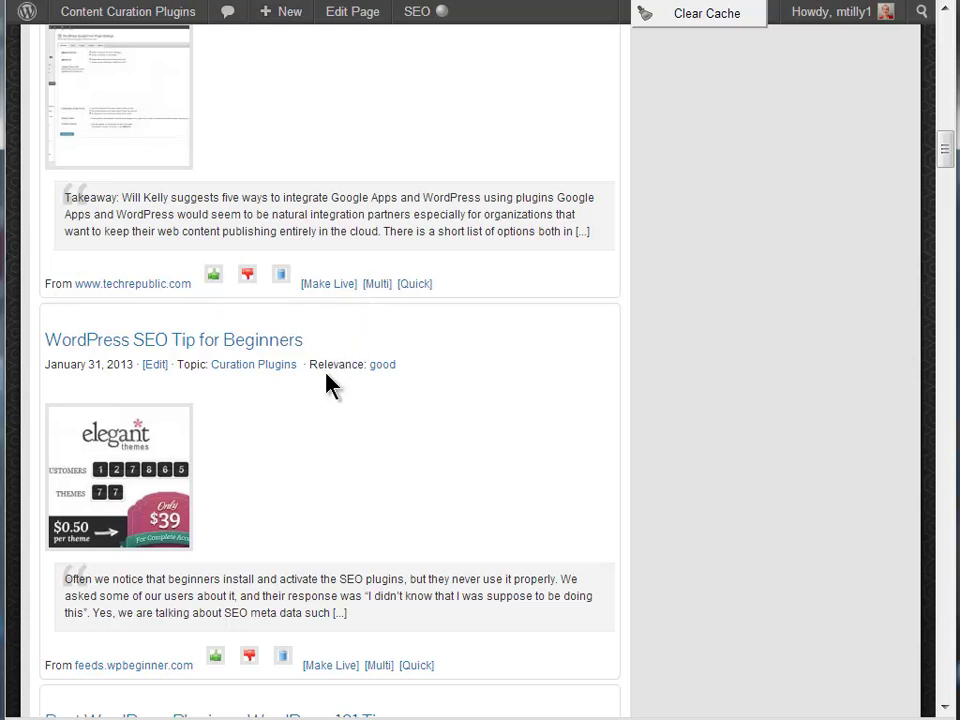
Quick-edit 'WordPress SEO Tip for Beginners', pasting the focus-keyword paragraph in as its excerpt.
click(420, 666)
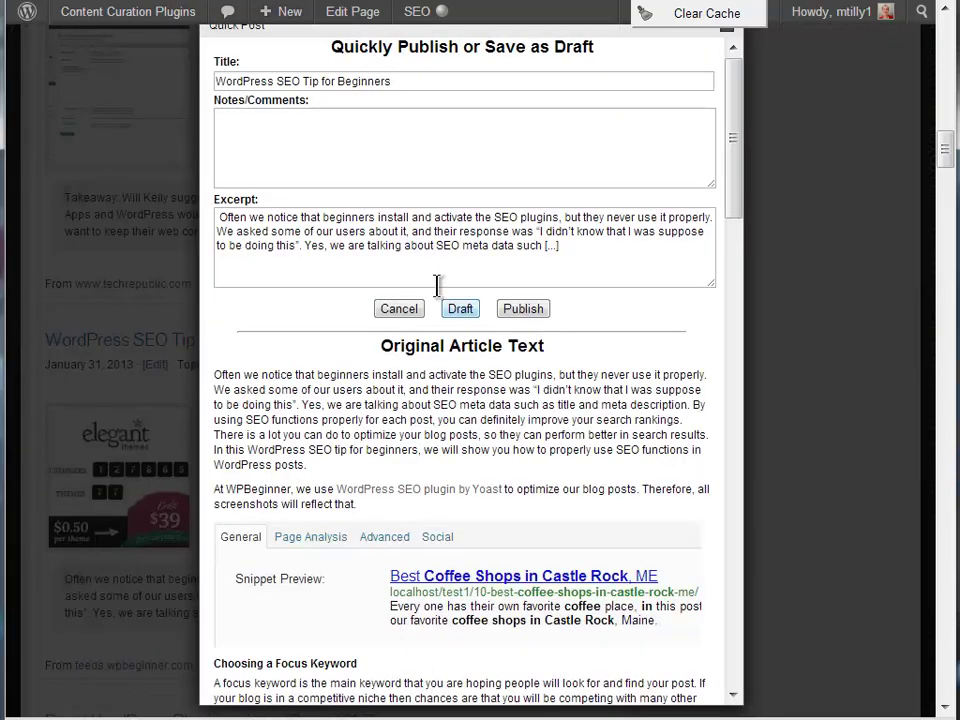
scroll(375, 416, down, 3)
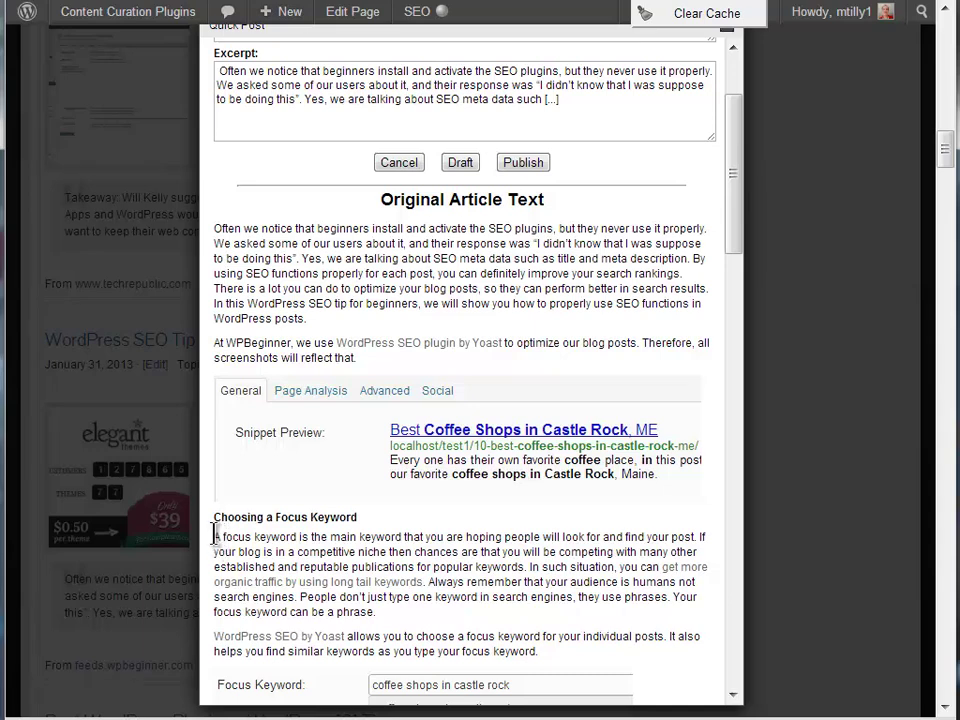
drag(214, 535, 381, 612)
key(ctrl+c)
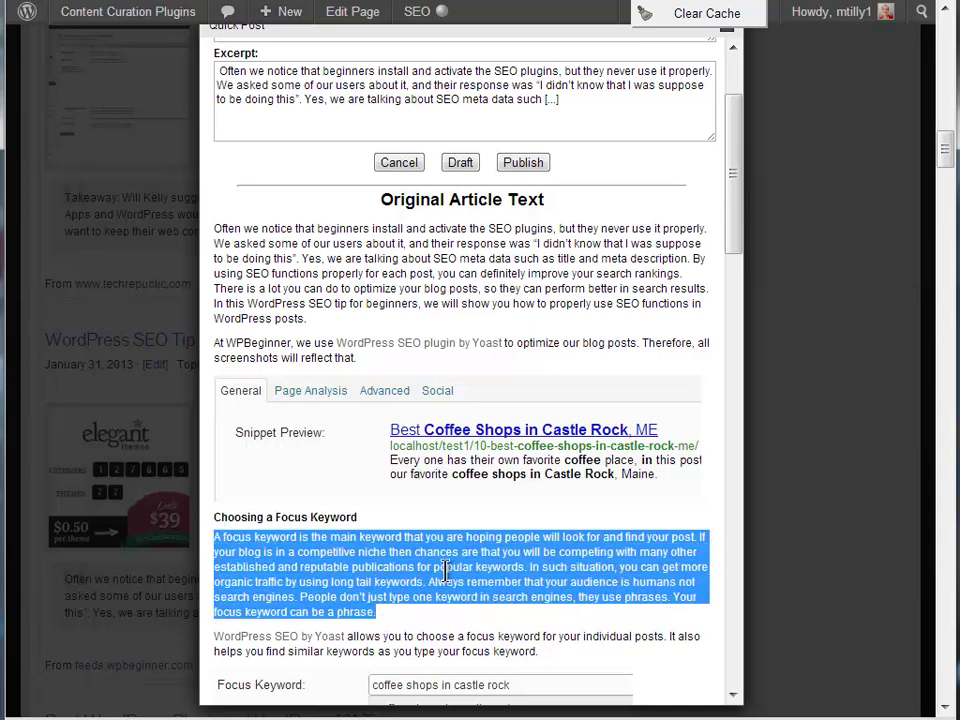
drag(221, 69, 600, 118)
key(ctrl+v)
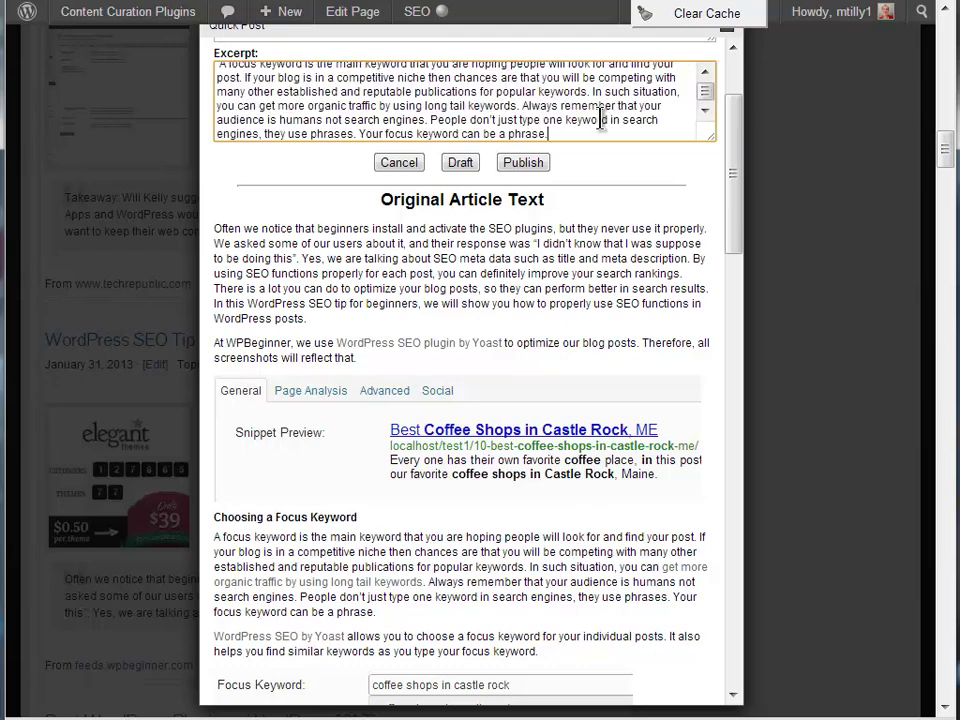
Add the note 'This looks promising, lets try for next week' and save as draft.
scroll(600, 118, up, 5)
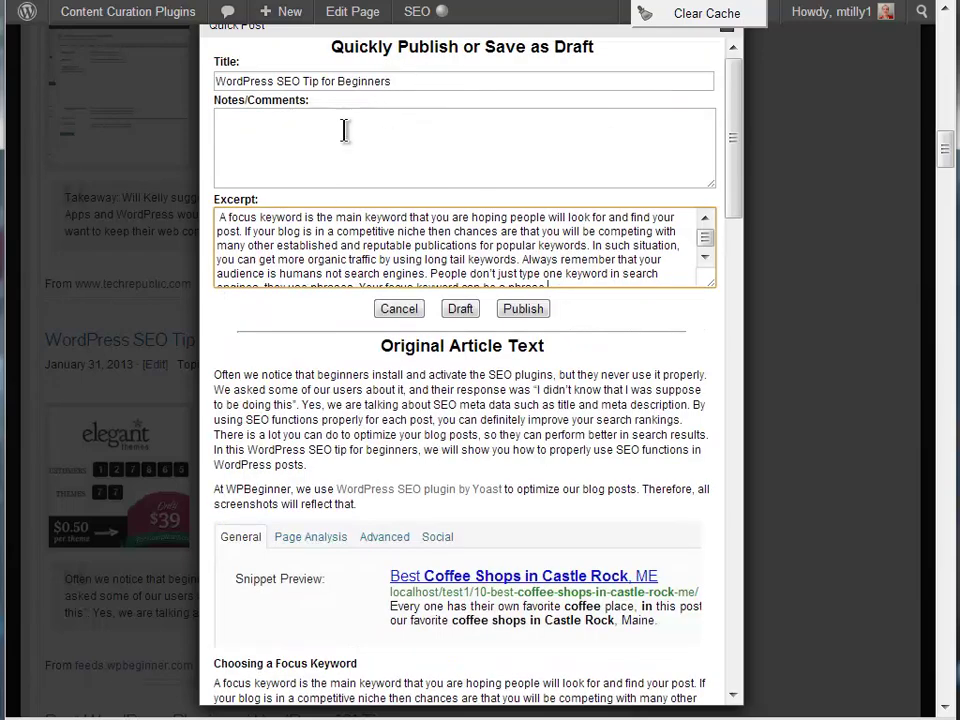
click(345, 128)
text(This looks promisi)
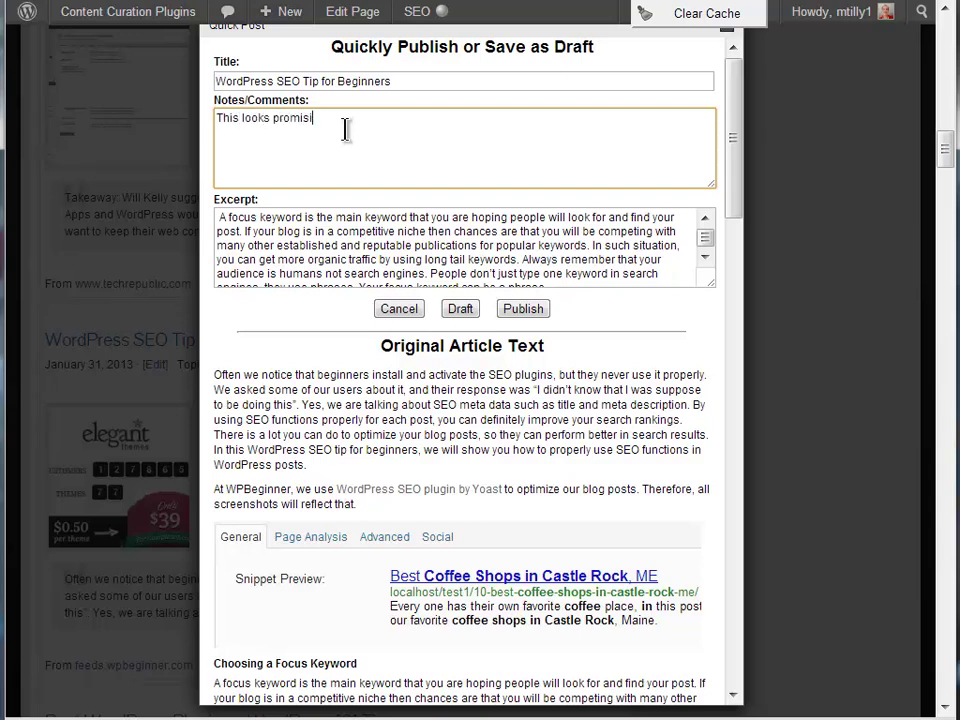
text(ng, lets try for next week)
click(458, 311)
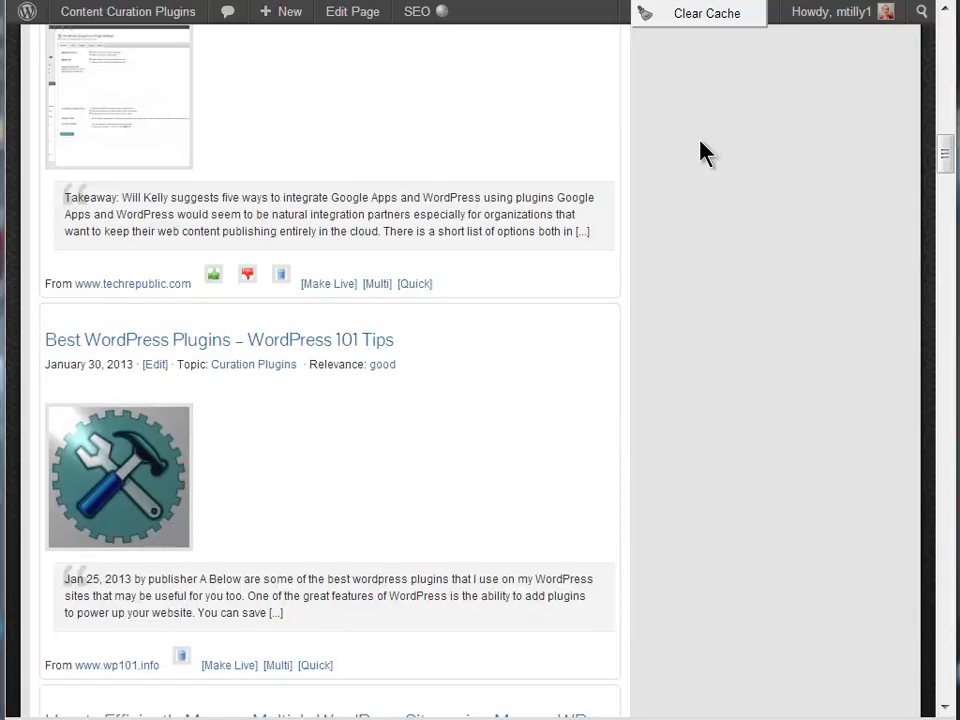
Filter the training page to the Plugin Review Video topic and browse its videos.
scroll(701, 150, up, 9)
scroll(701, 150, up, 12)
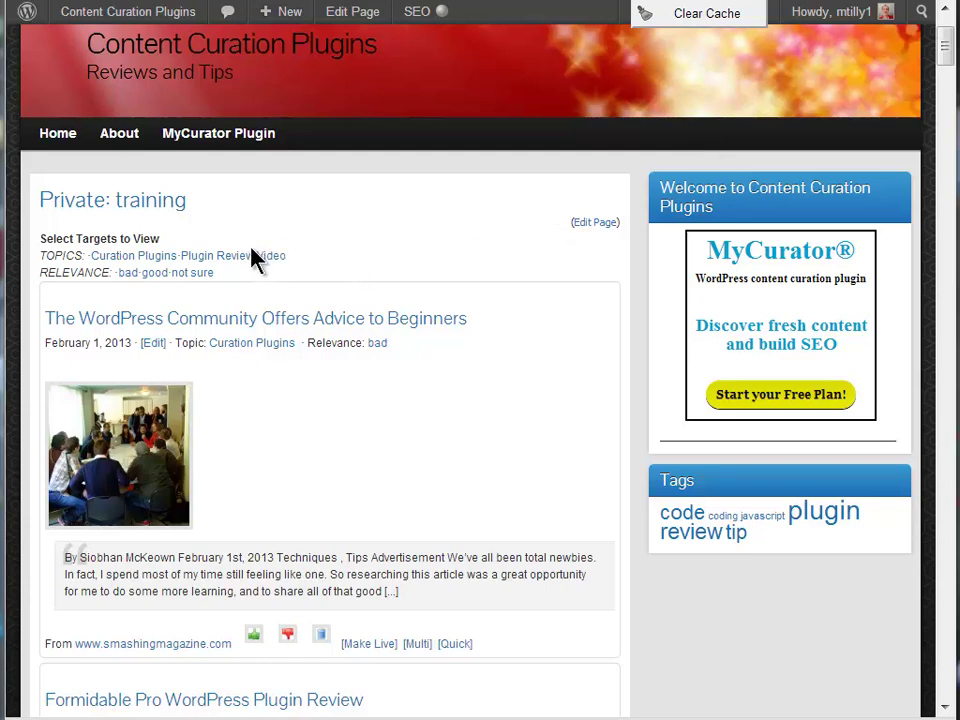
click(245, 262)
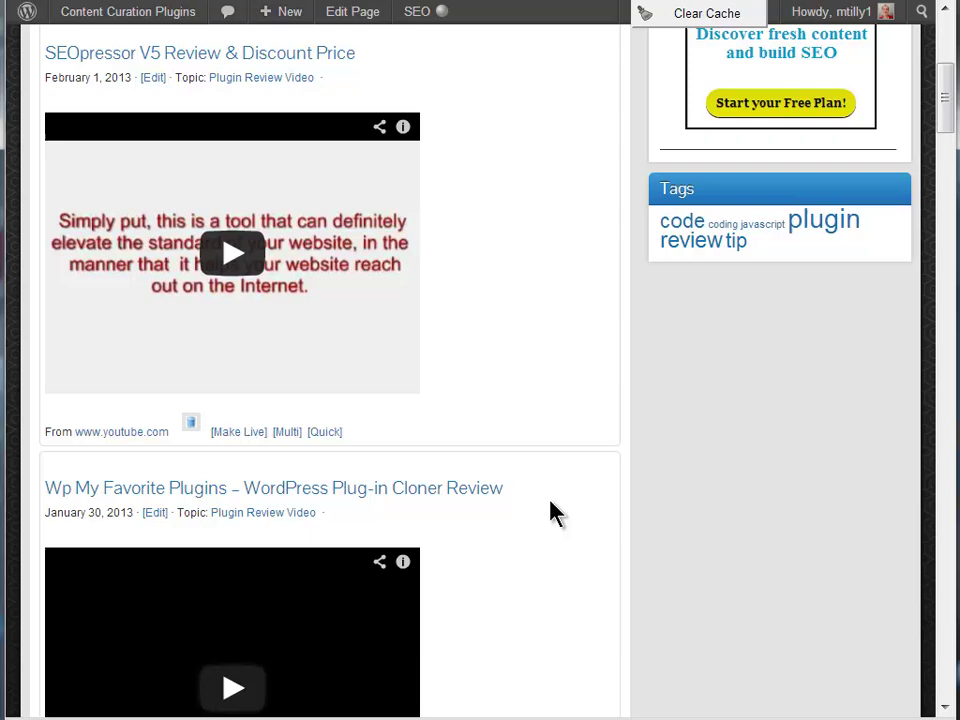
scroll(556, 513, down, 4)
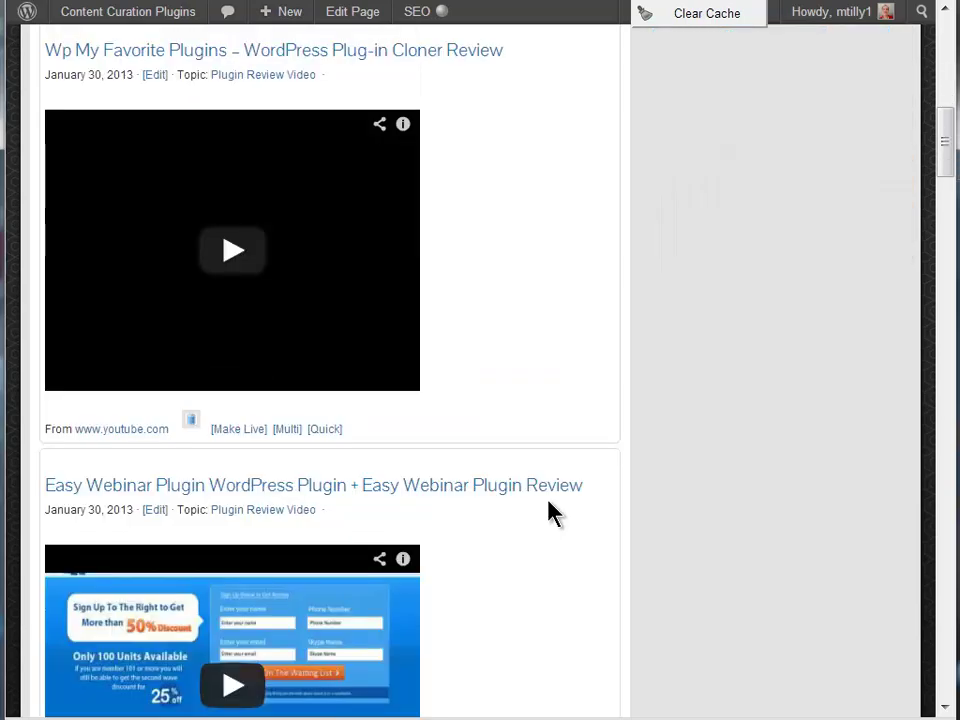
scroll(552, 512, down, 3)
scroll(378, 525, down, 3)
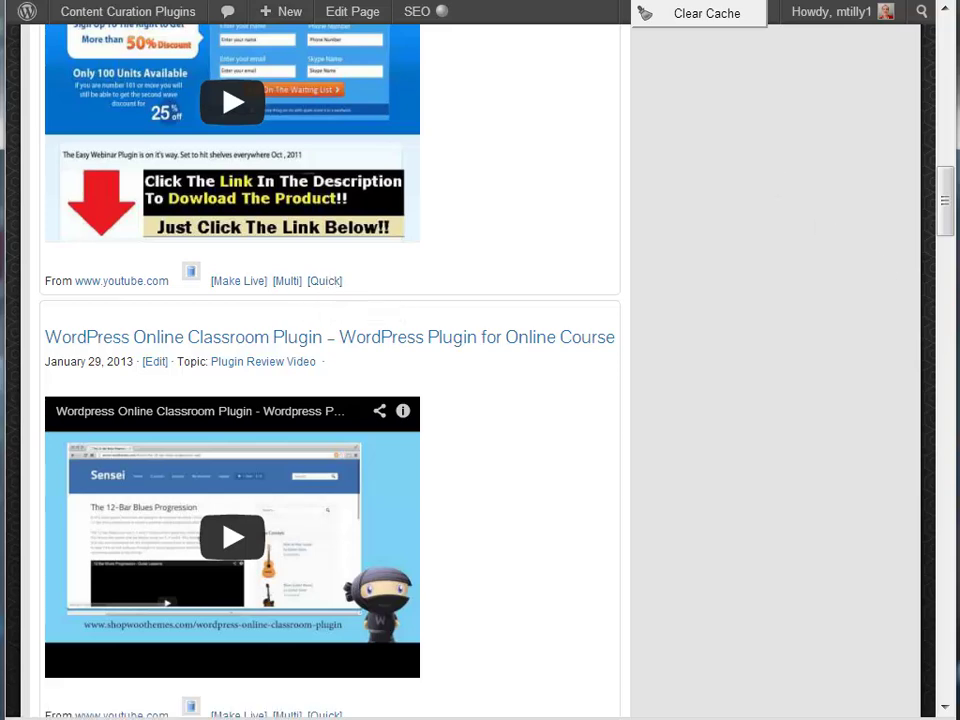
Turn off MyCurator's 'Edit post when made live' option, save, and open Training Posts.
click(171, 17)
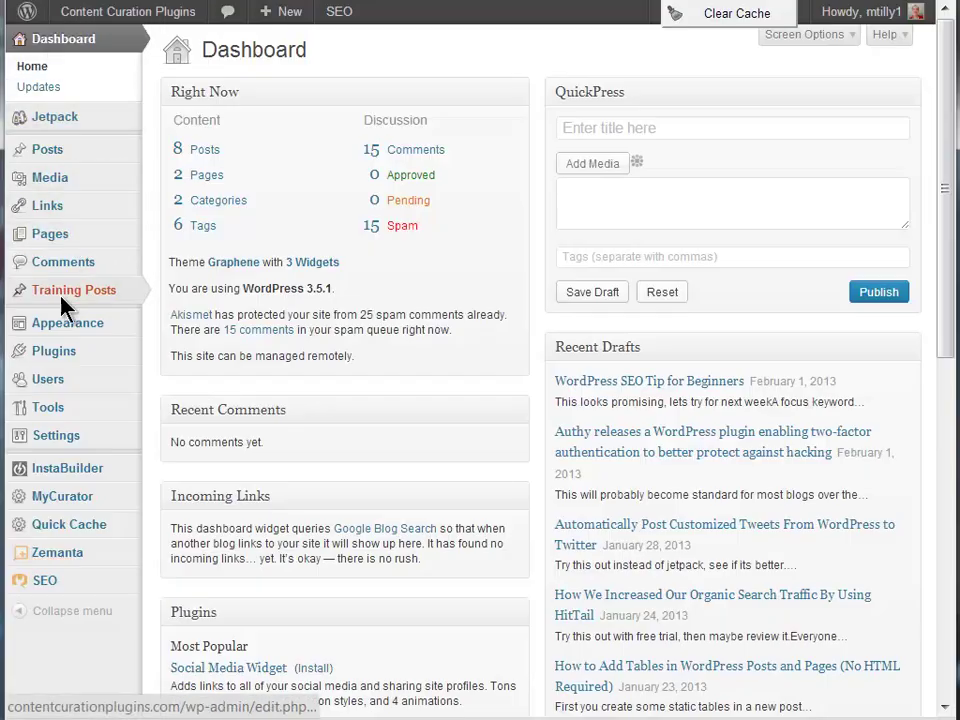
mouse_move(62, 498)
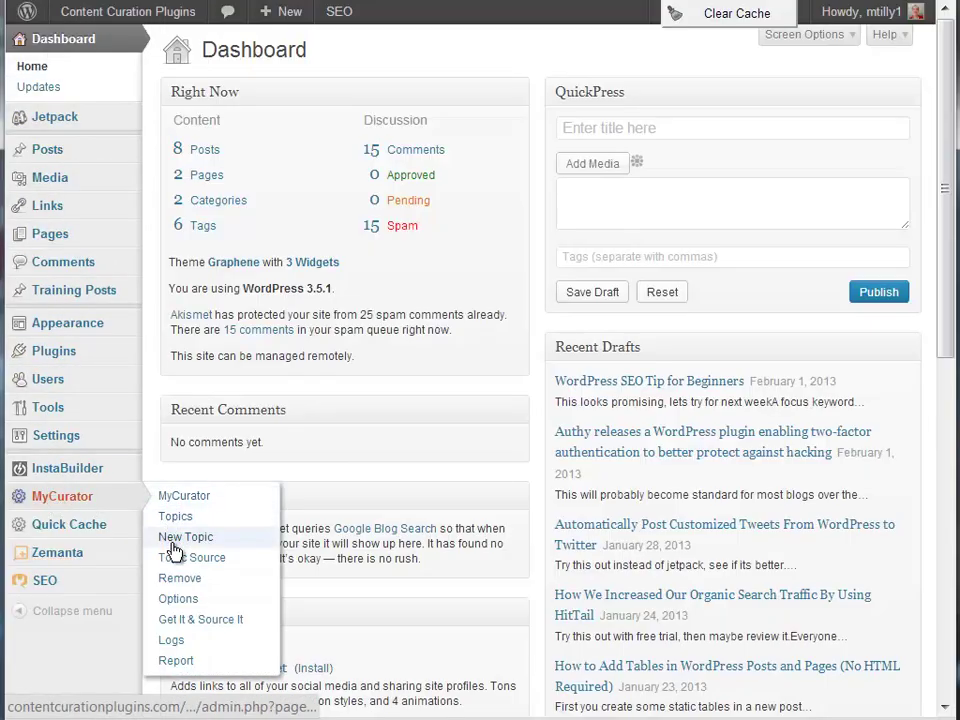
click(180, 600)
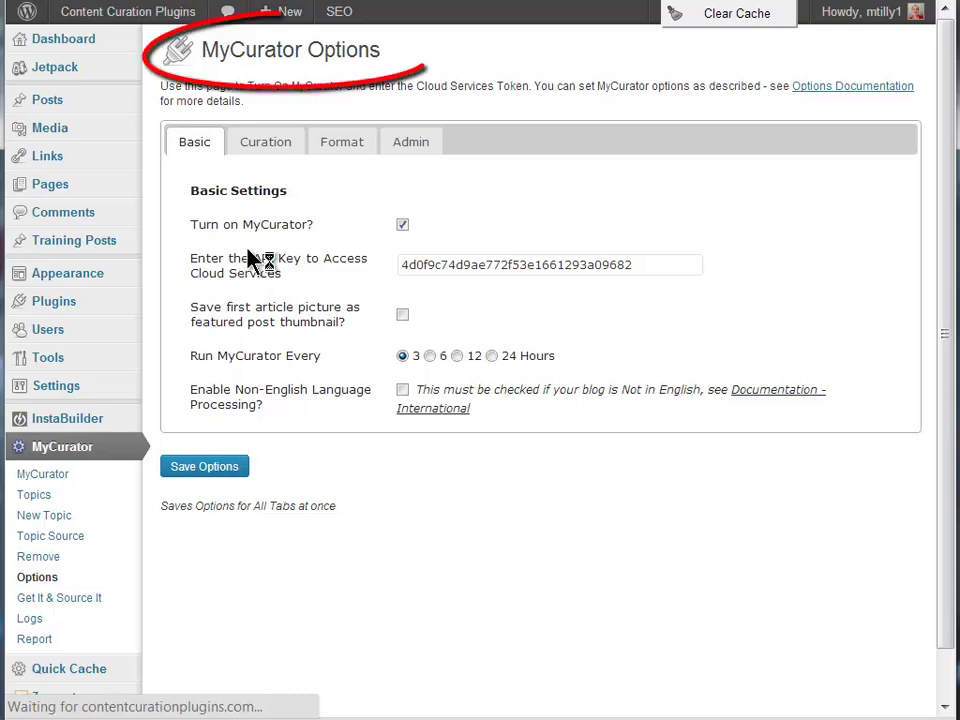
click(266, 141)
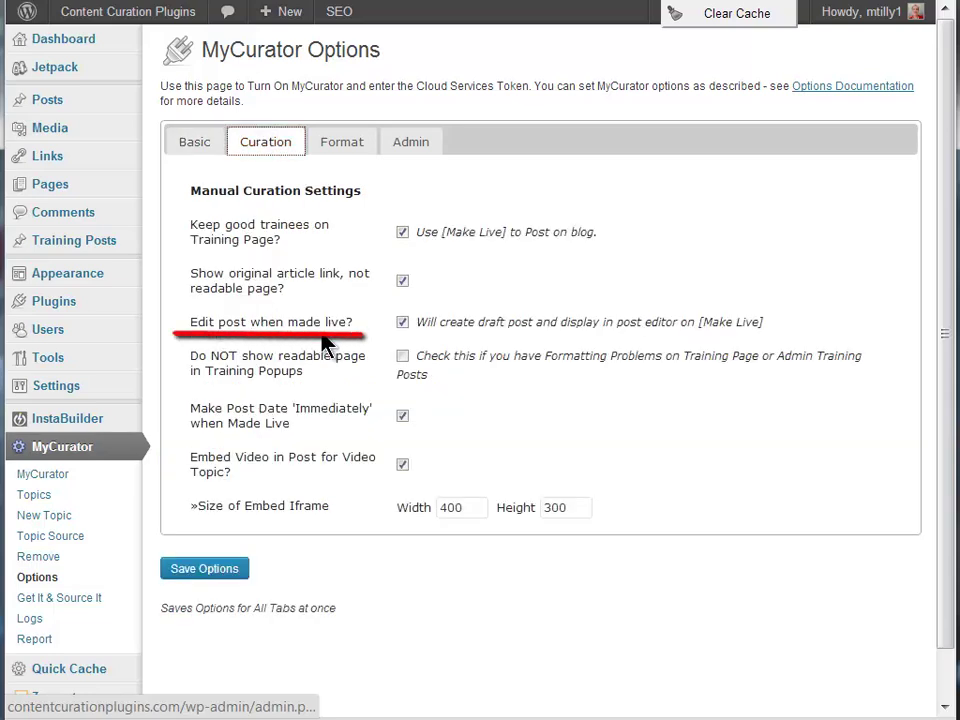
click(403, 324)
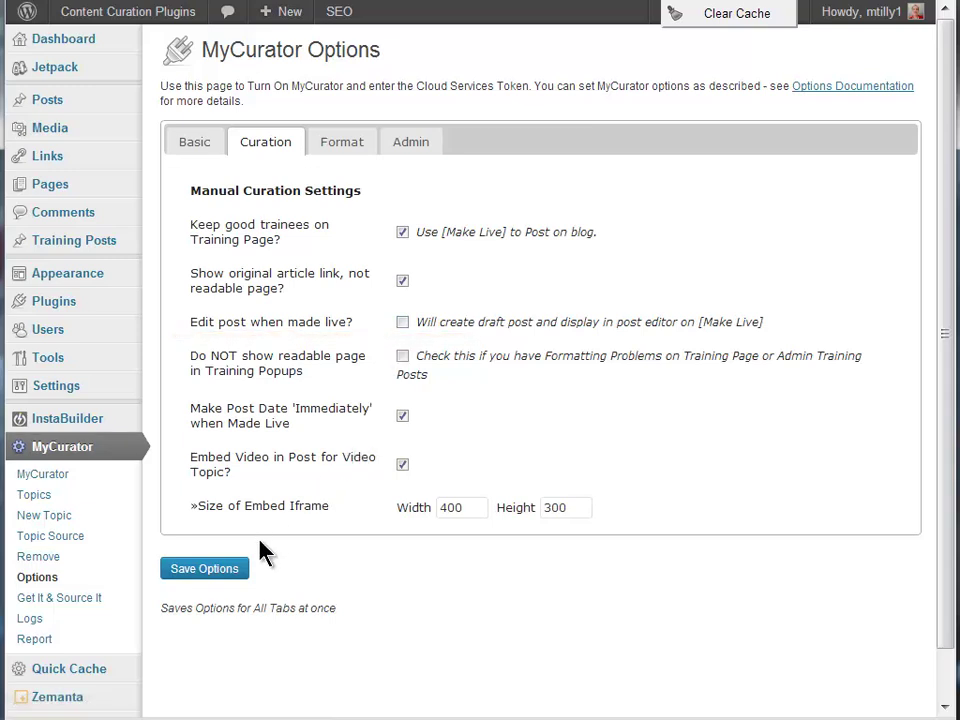
click(226, 568)
mouse_move(86, 252)
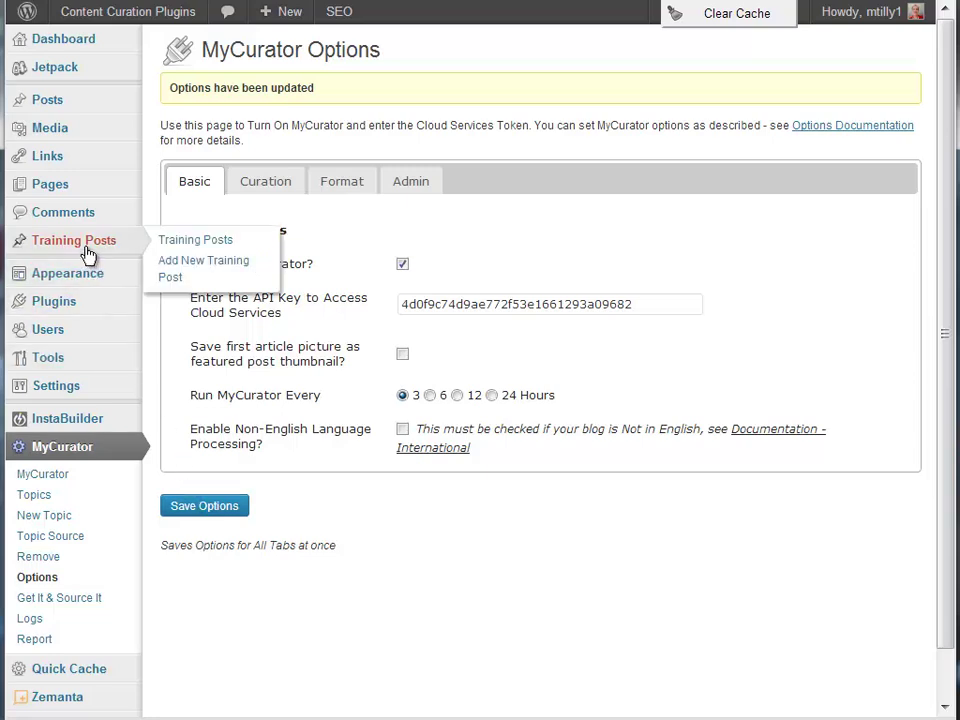
click(190, 247)
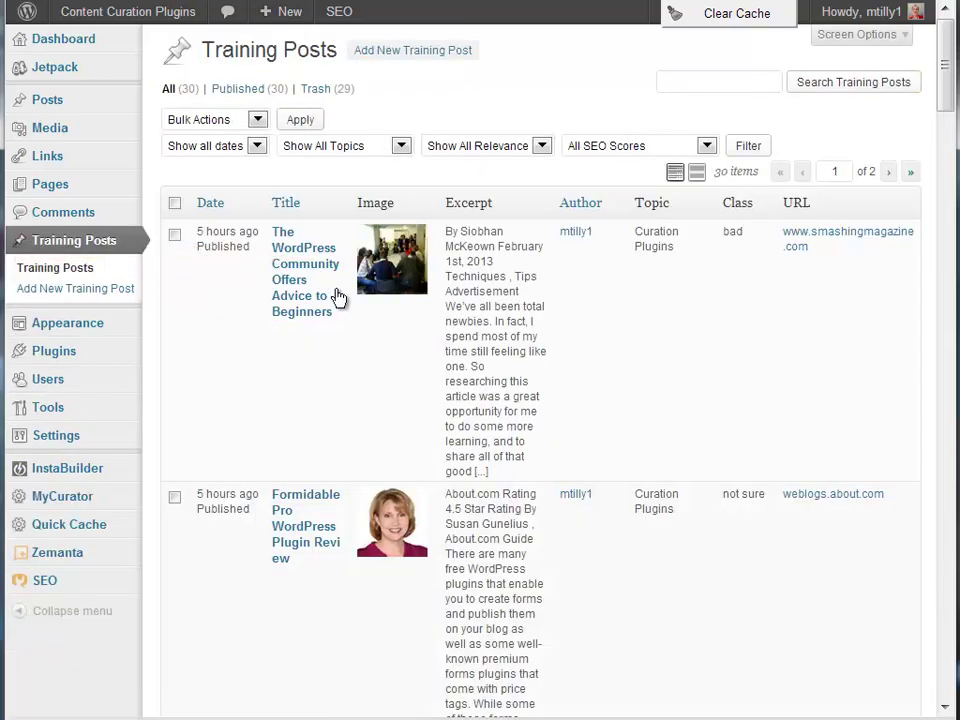
Draft the Formidable Pro review and publish the Create a Blog article.
mouse_move(293, 268)
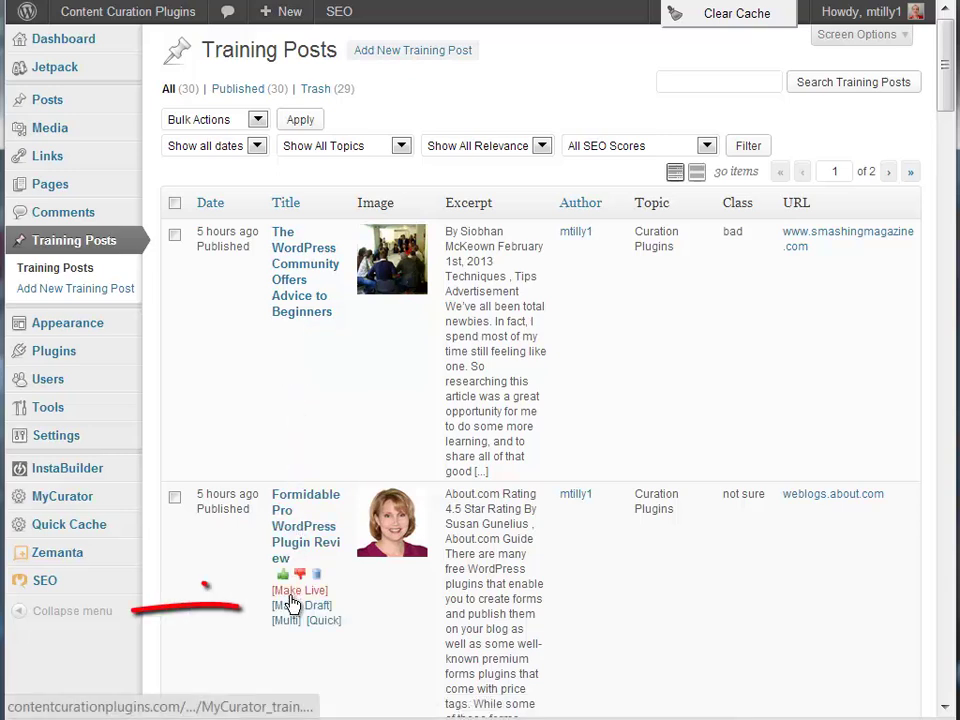
click(293, 607)
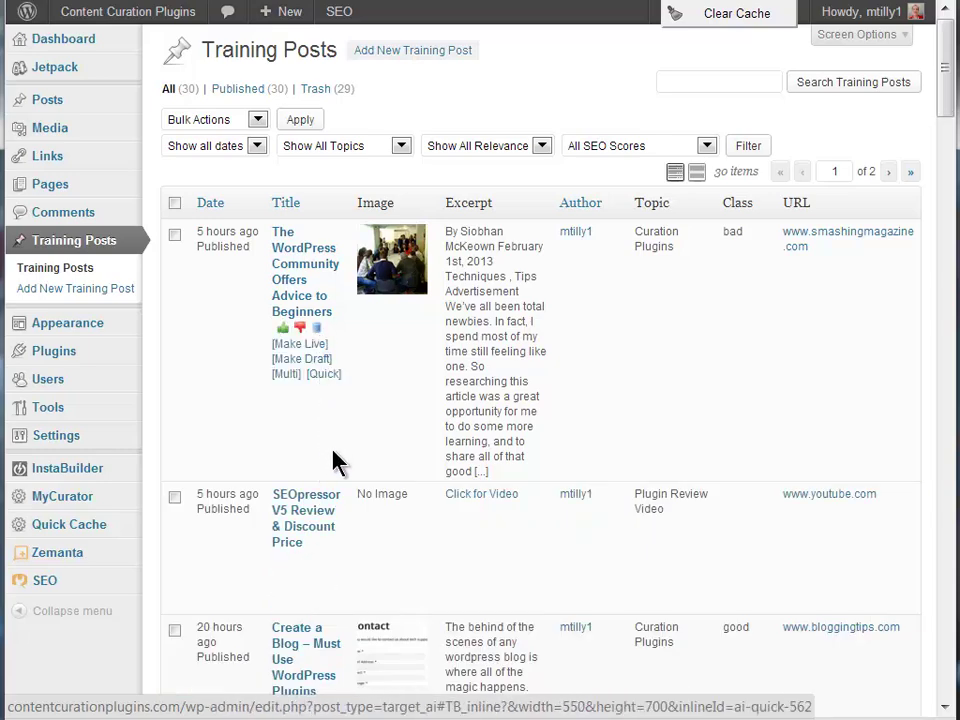
scroll(334, 553, down, 3)
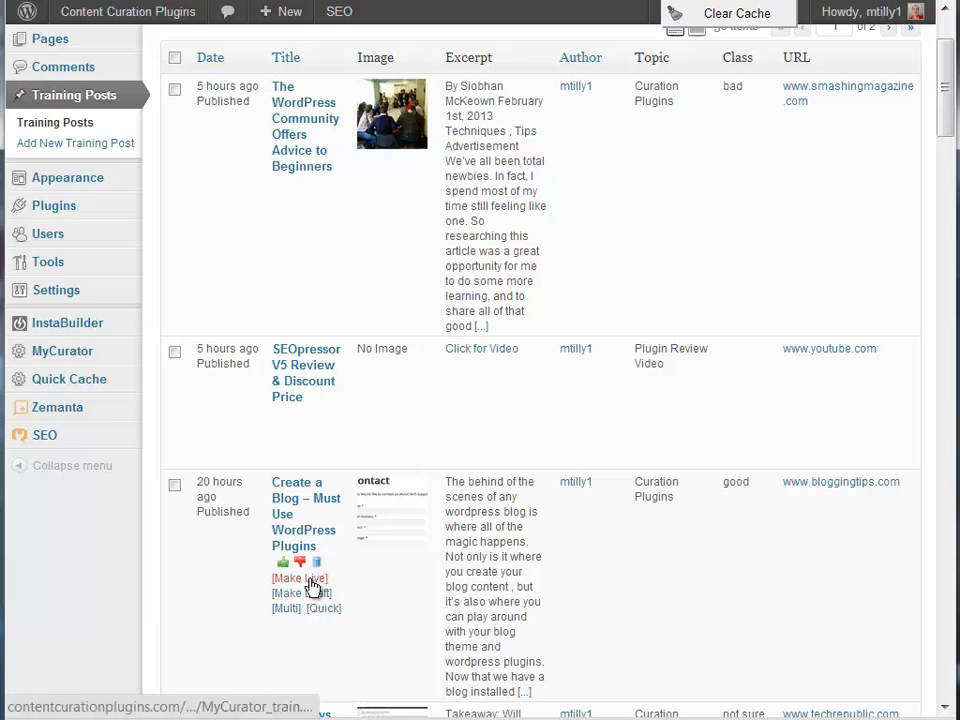
click(300, 578)
Trash the ManageWP multi-site article, then open and cancel Plugin Cloner's Quick form.
scroll(330, 560, down, 6)
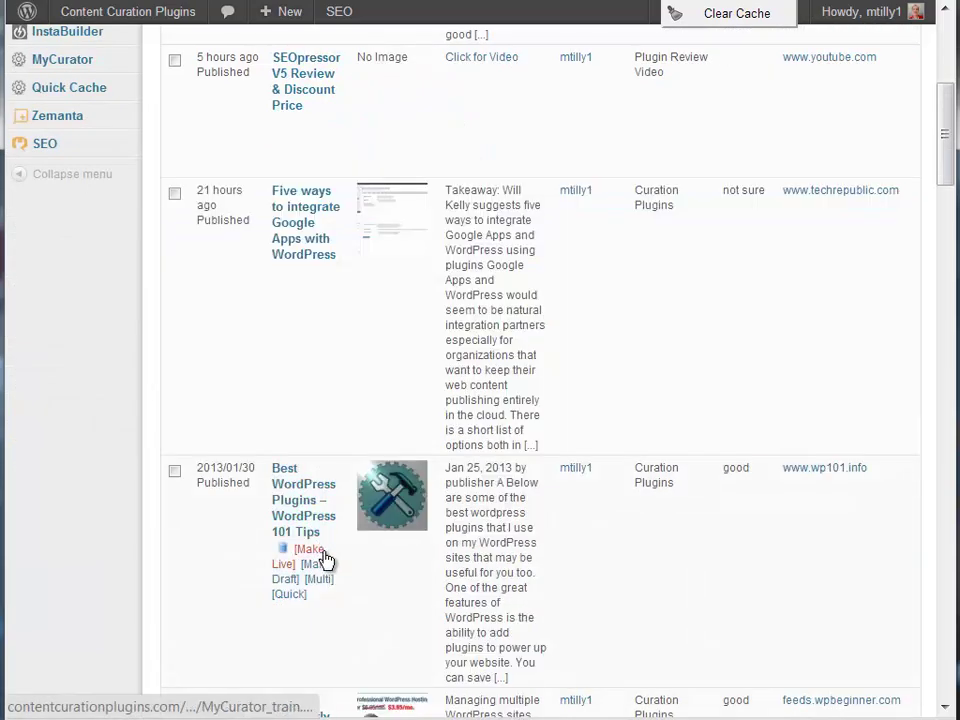
scroll(325, 560, down, 3)
scroll(345, 649, down, 3)
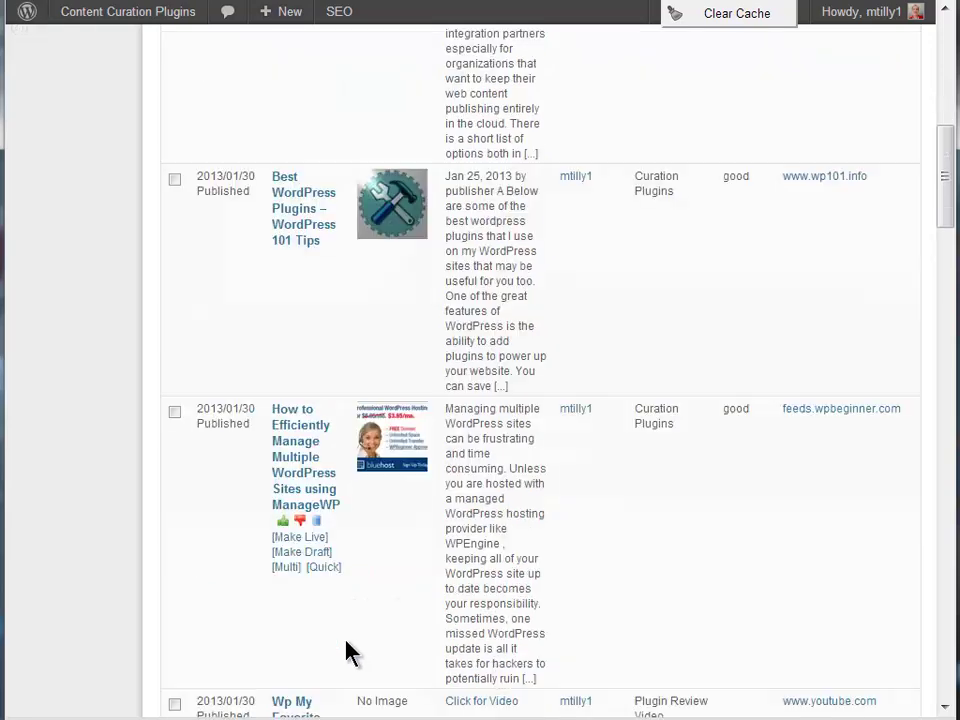
click(316, 527)
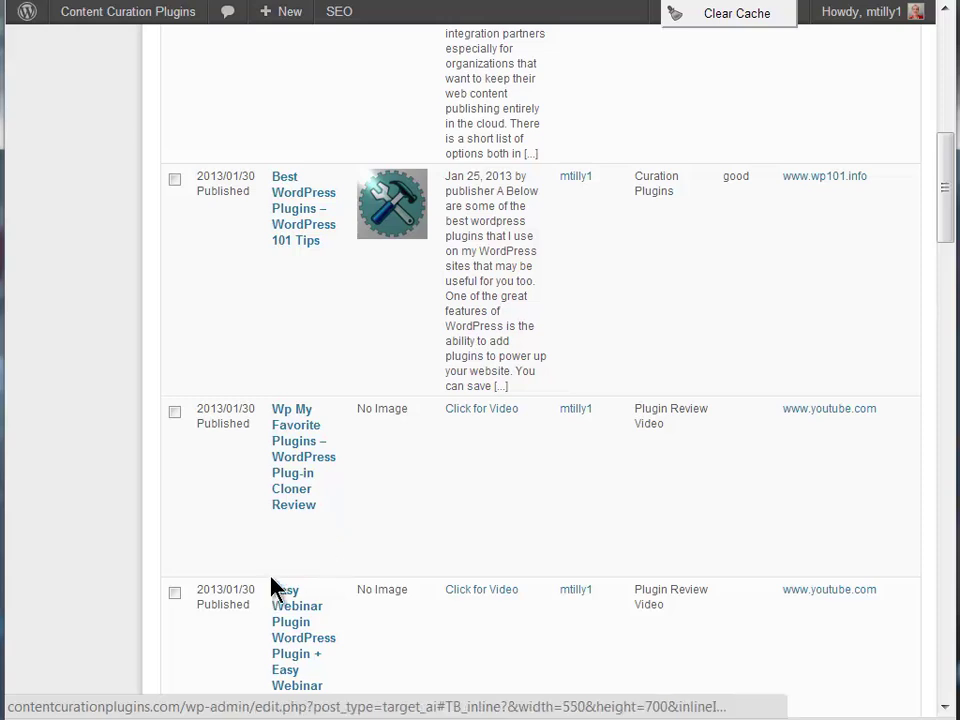
click(290, 567)
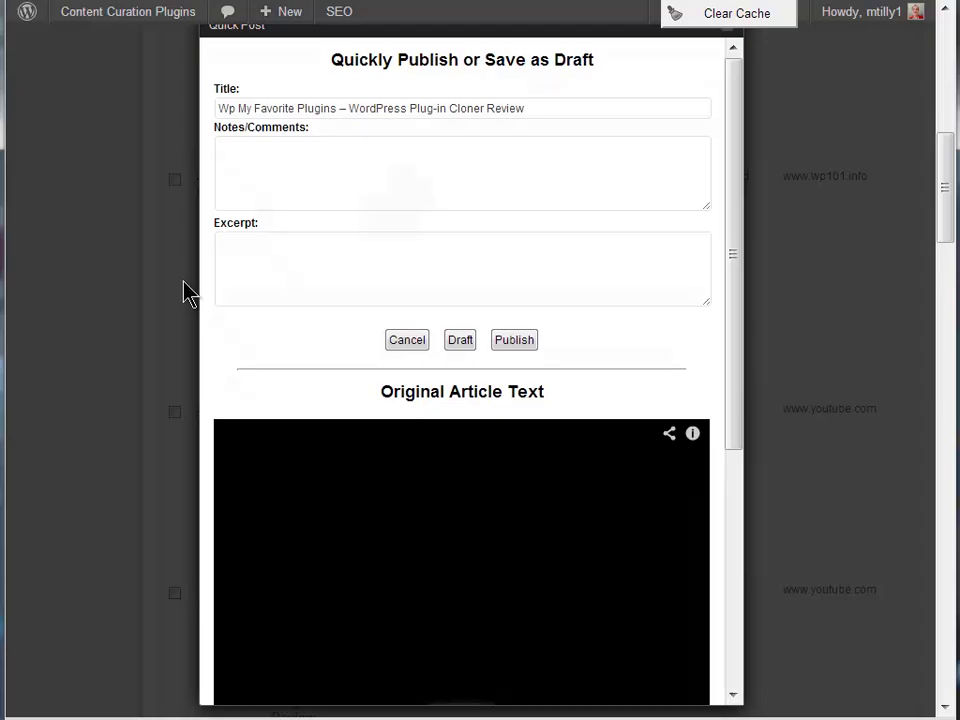
click(184, 287)
scroll(200, 250, up, 10)
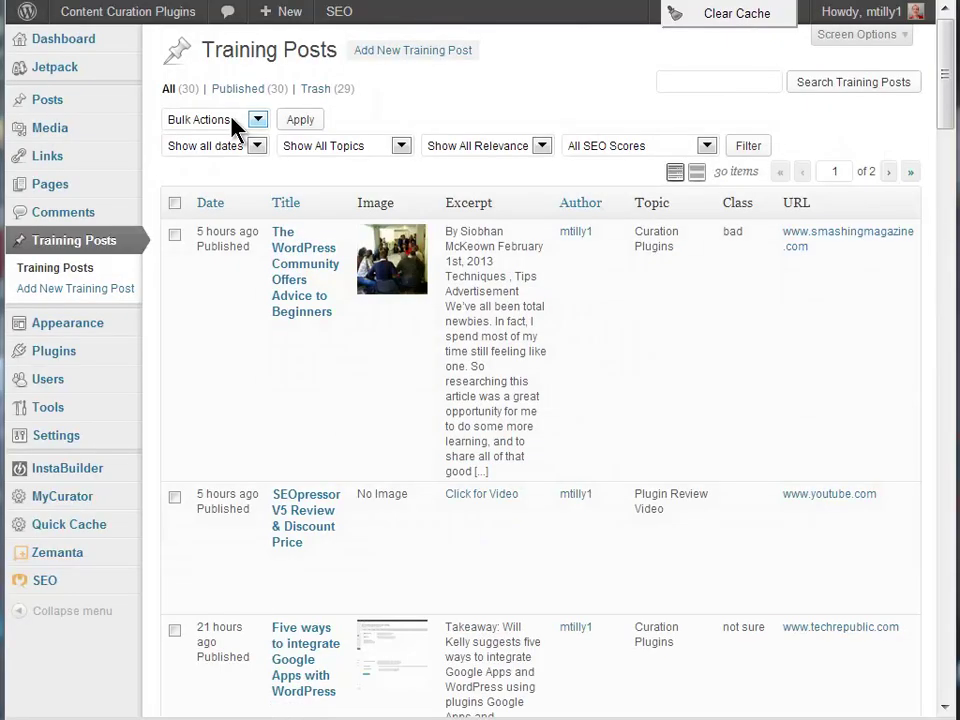
Mark the Beginners advice article for a bulk action and open the Bulk Actions list.
click(174, 236)
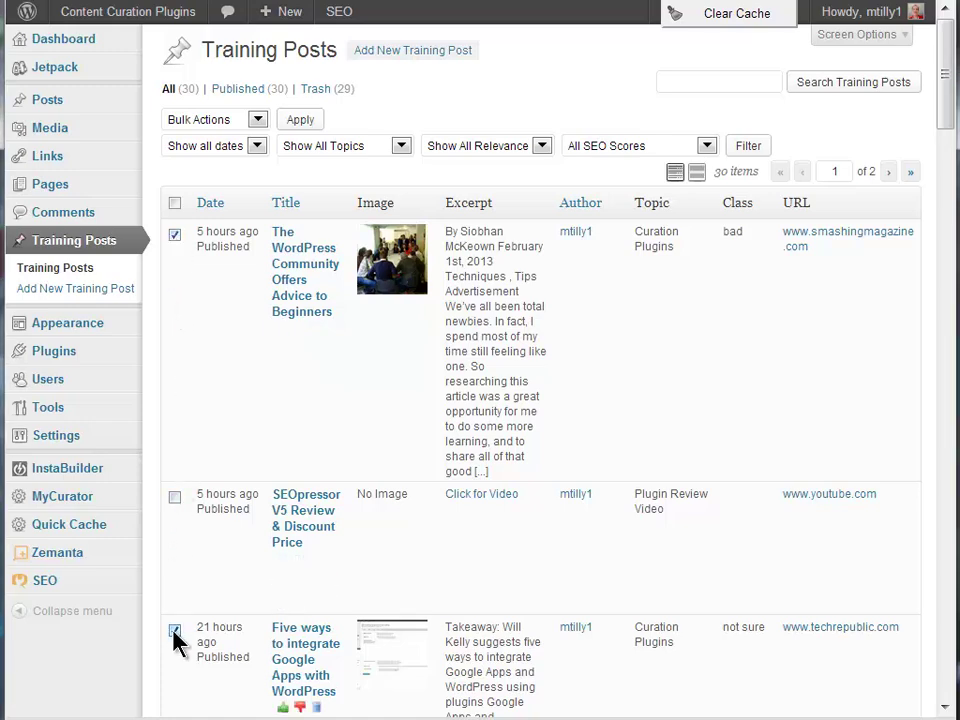
scroll(180, 650, down, 5)
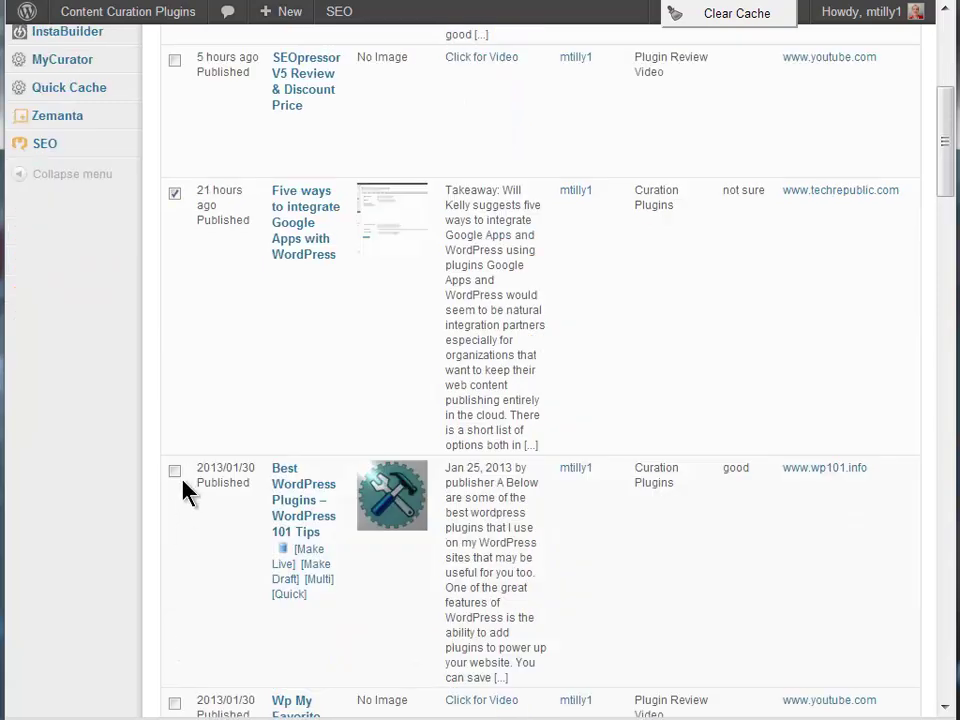
scroll(298, 283, up, 5)
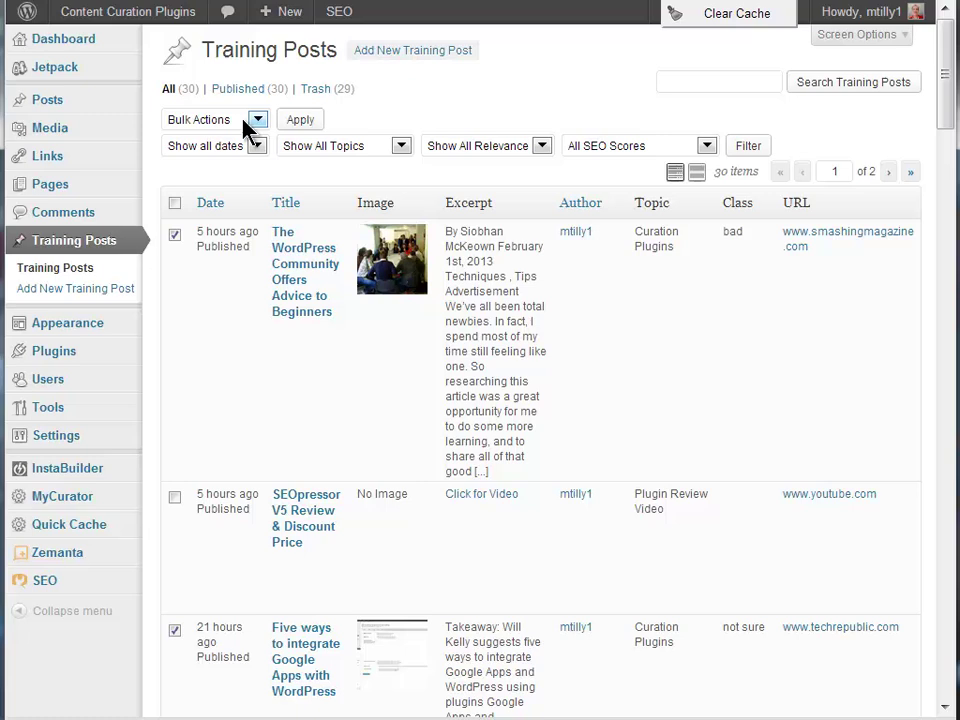
click(246, 124)
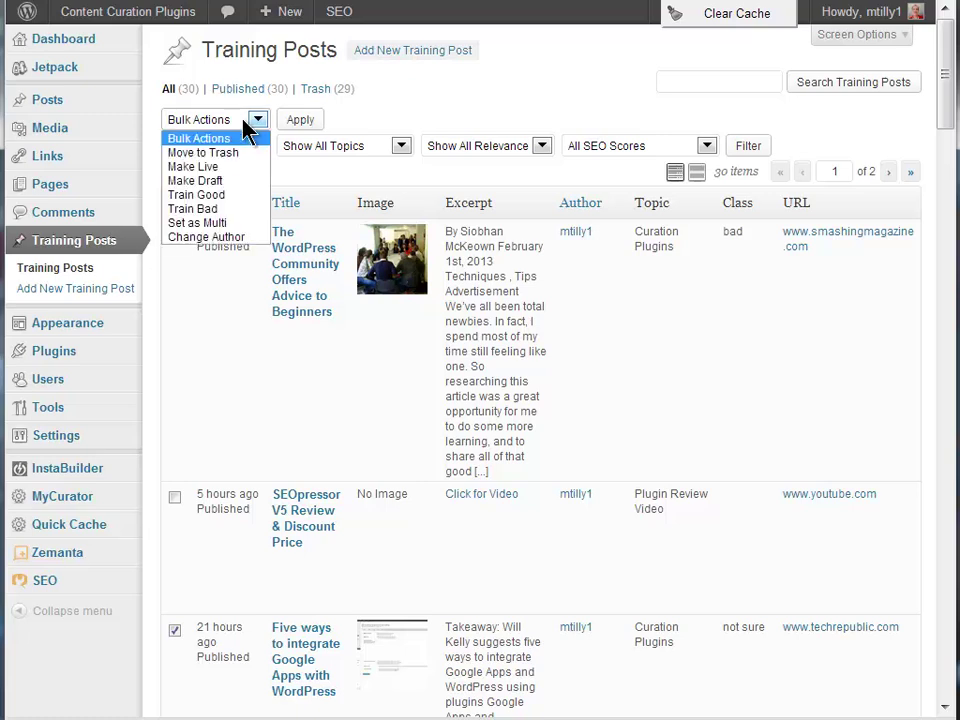
Make the marked articles drafts, then show unscheduled drafts in the Posts Calendar.
click(213, 181)
mouse_move(111, 113)
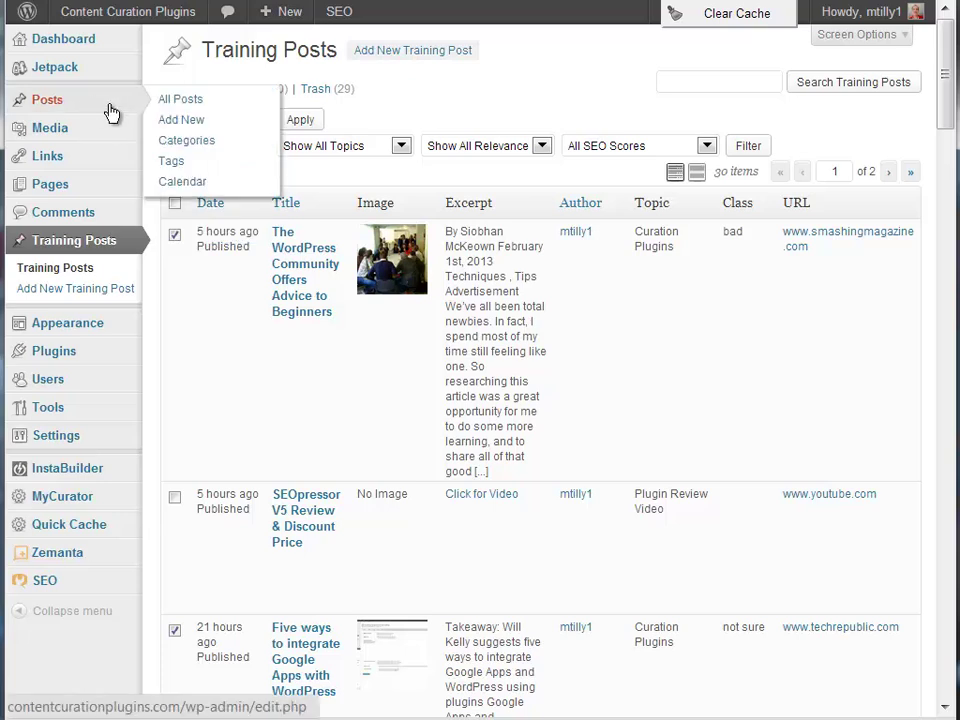
click(178, 188)
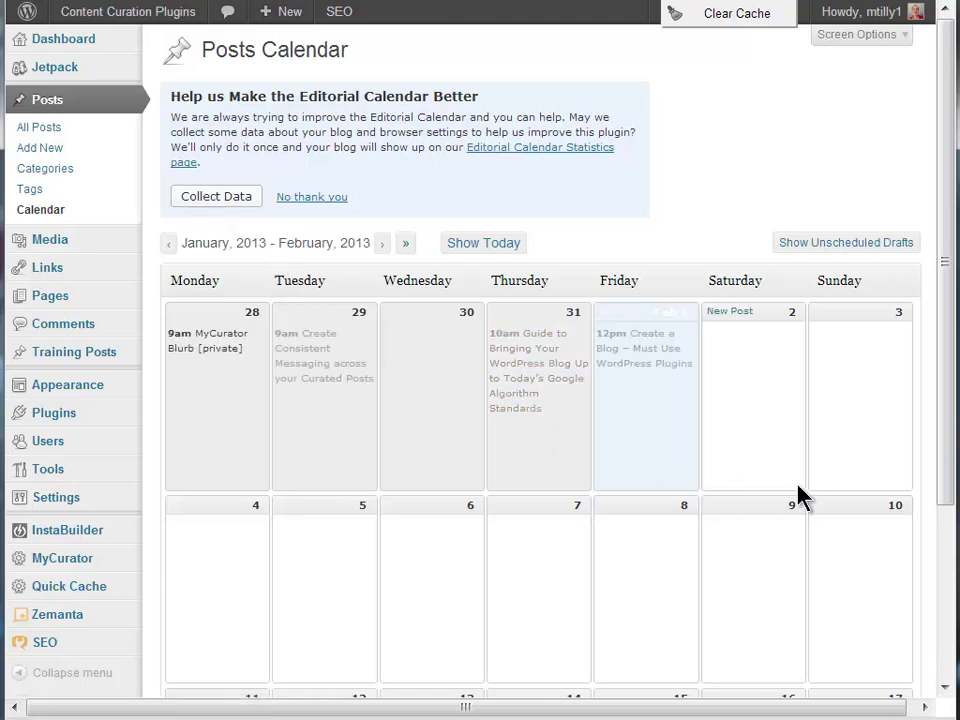
click(872, 243)
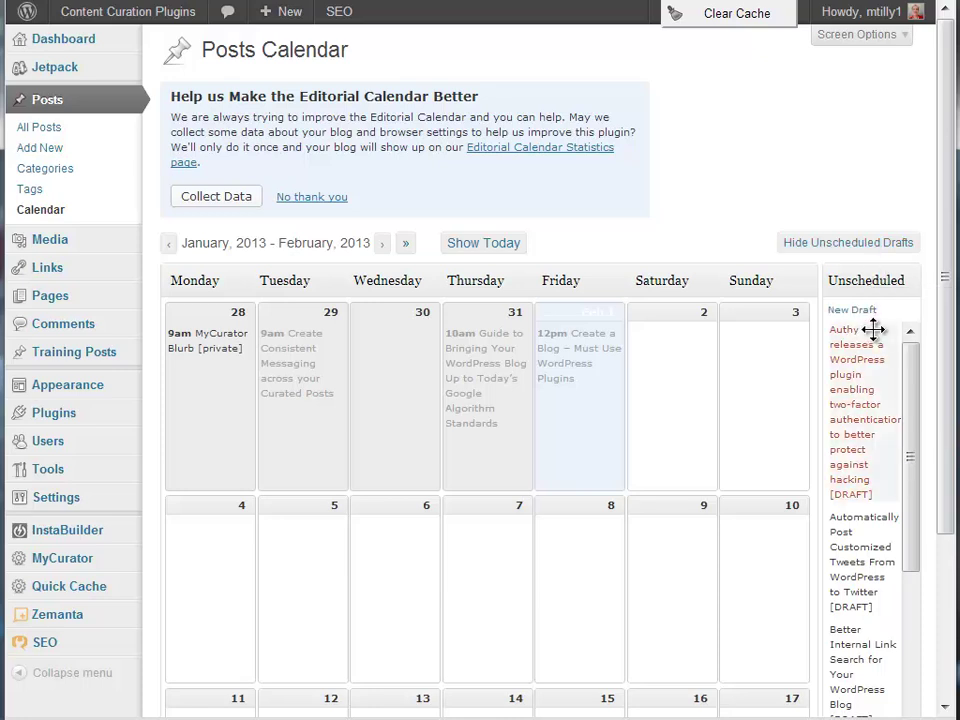
Place the Authy draft on Tuesday the 5th and Better Internal Link Search on Thursday the 7th.
mouse_move(860, 369)
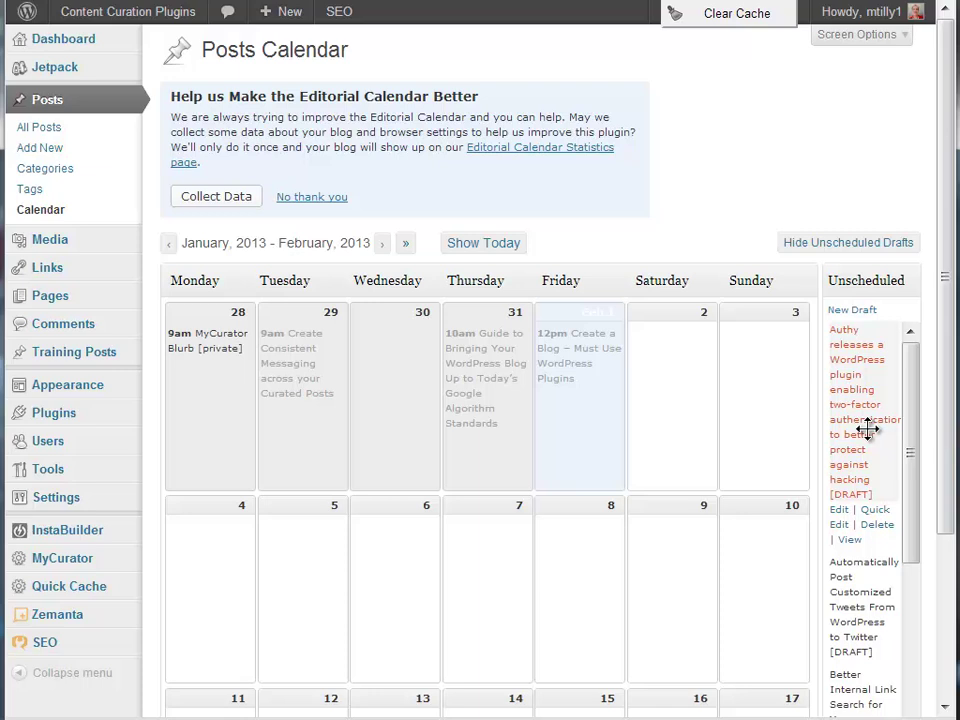
drag(866, 420, 317, 636)
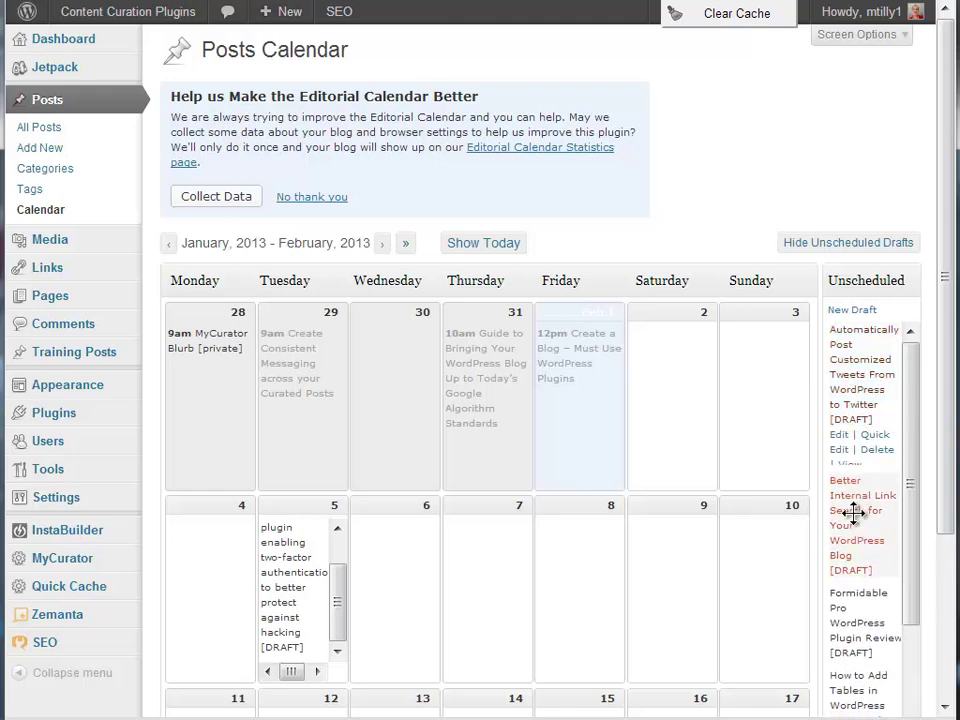
mouse_move(854, 520)
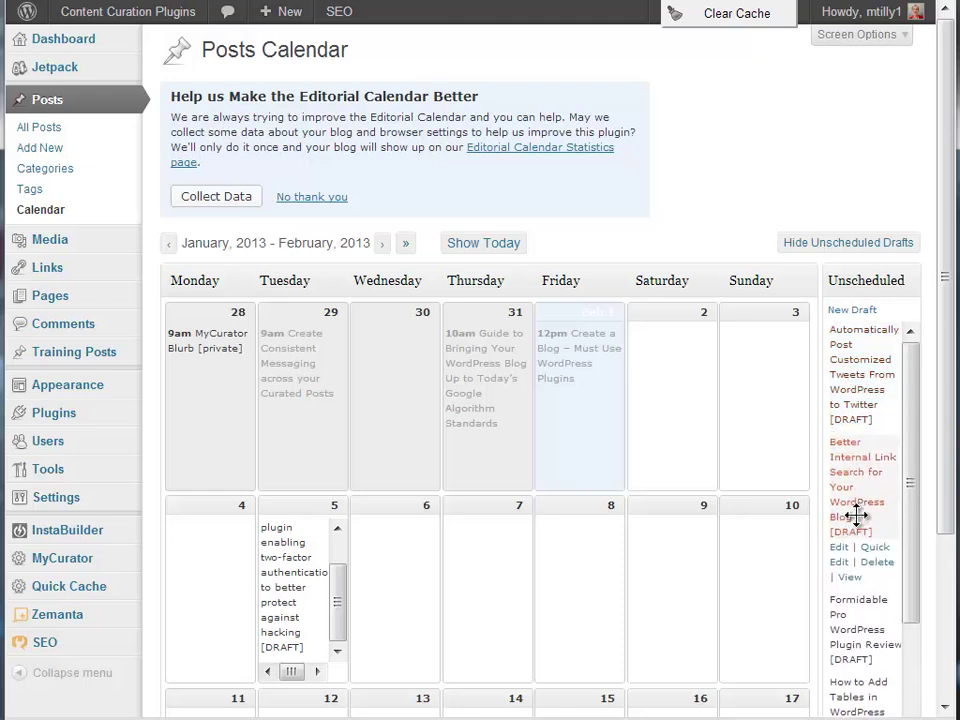
drag(856, 515, 488, 617)
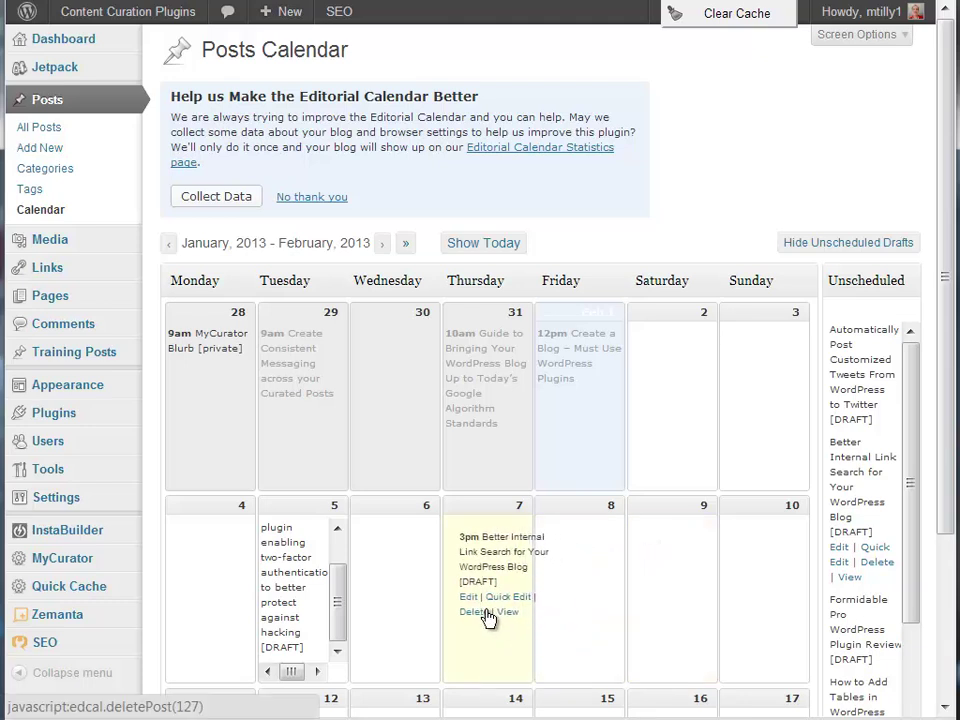